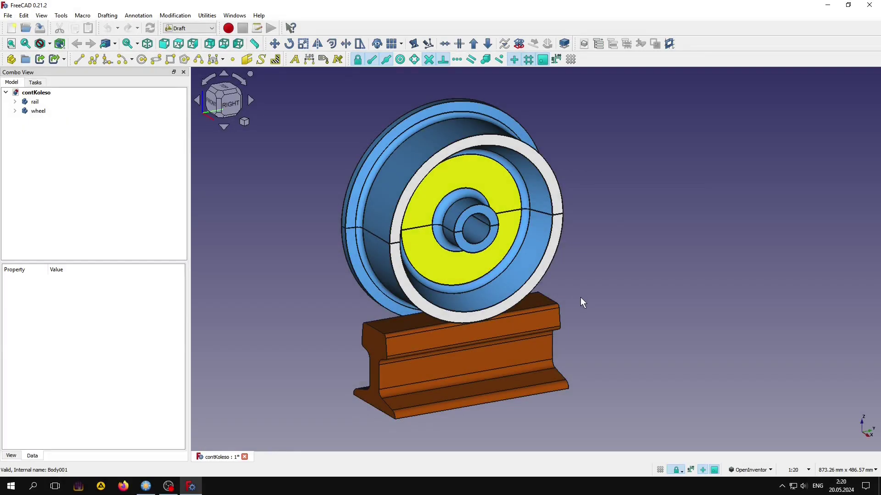
# Step: Orbit the animated Tresca stress model of the wheel on the rail to a side-on front view
pyautogui.moveTo(581, 299)
pyautogui.mouseDown()
pyautogui.moveTo(708, 319)
pyautogui.moveTo(541, 360)
pyautogui.mouseUp()
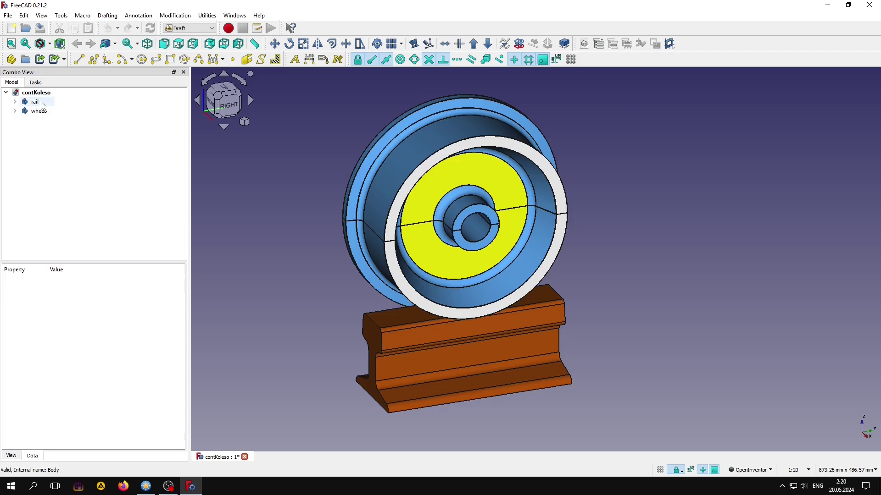
# Step: Hide the rail to inspect the wheel on its own, then show the rail again
pyautogui.click(35, 101)
pyautogui.press('space')
pyautogui.moveTo(495, 209)
pyautogui.mouseDown()
pyautogui.moveTo(717, 212)
pyautogui.moveTo(796, 226)
pyautogui.moveTo(601, 216)
pyautogui.moveTo(473, 233)
pyautogui.mouseUp()
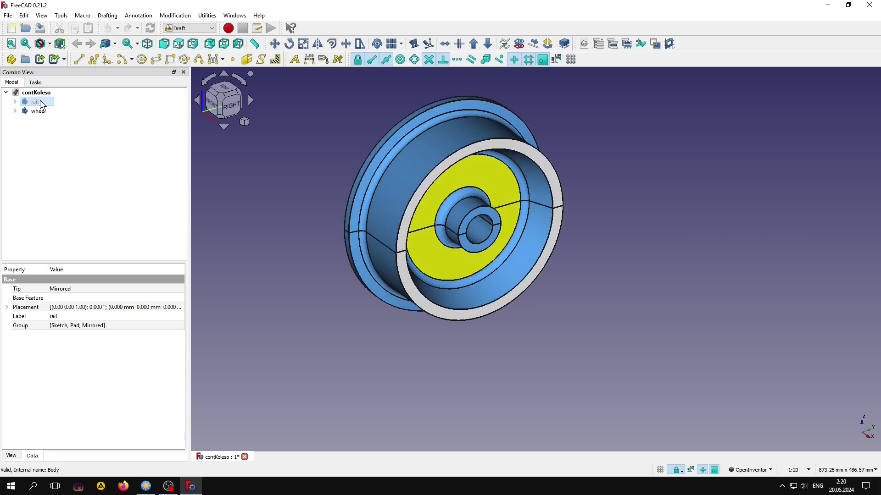
pyautogui.press('space')
# Step: Hide the wheel and zoom and orbit to inspect the rail alone, then show the wheel again
pyautogui.click(37, 111)
pyautogui.press('space')
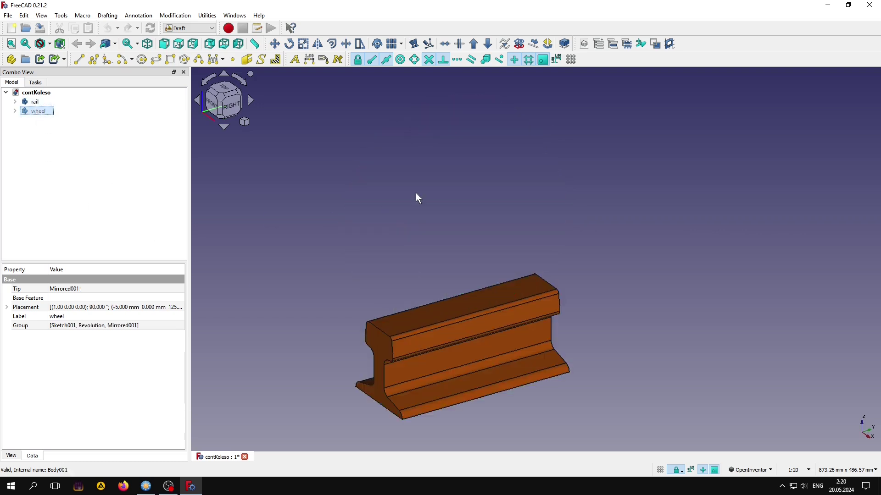
pyautogui.scroll(1, 448, 397)
pyautogui.scroll(2, 448, 397)
pyautogui.scroll(2, 448, 397)
pyautogui.scroll(2, 456, 334)
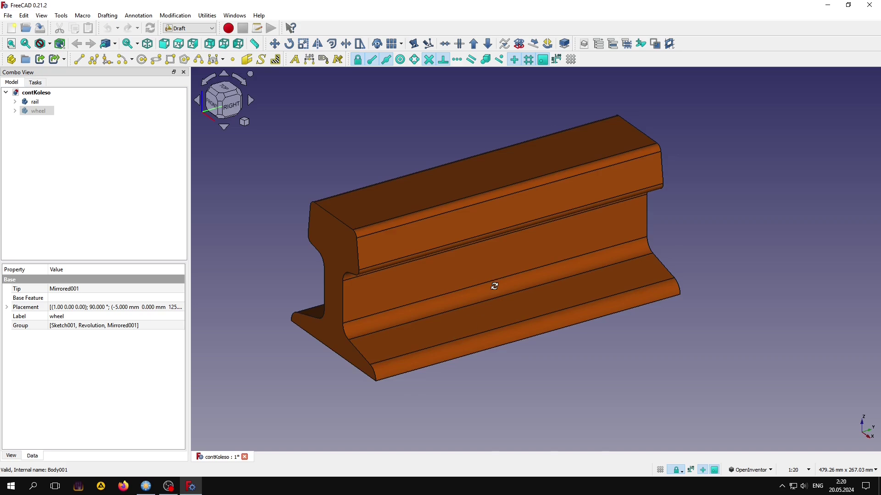
pyautogui.moveTo(495, 286)
pyautogui.mouseDown()
pyautogui.moveTo(505, 344)
pyautogui.moveTo(509, 275)
pyautogui.moveTo(631, 252)
pyautogui.moveTo(509, 259)
pyautogui.moveTo(511, 290)
pyautogui.mouseUp()
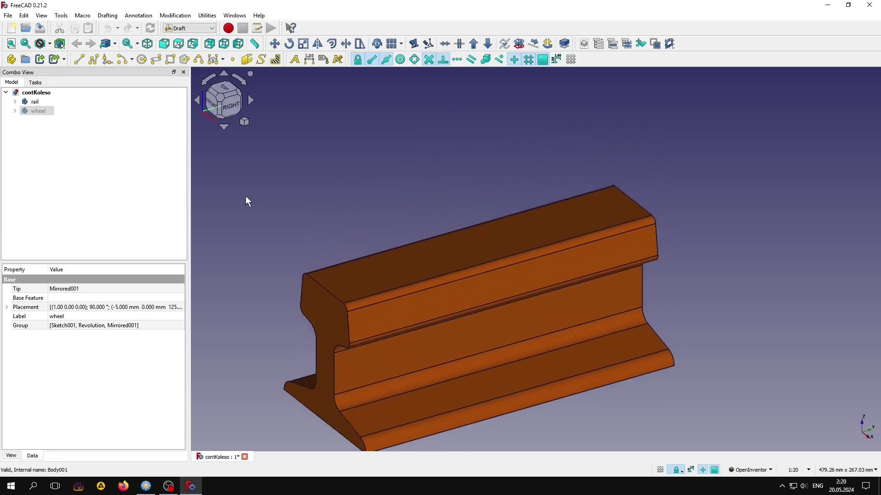
pyautogui.press('space')
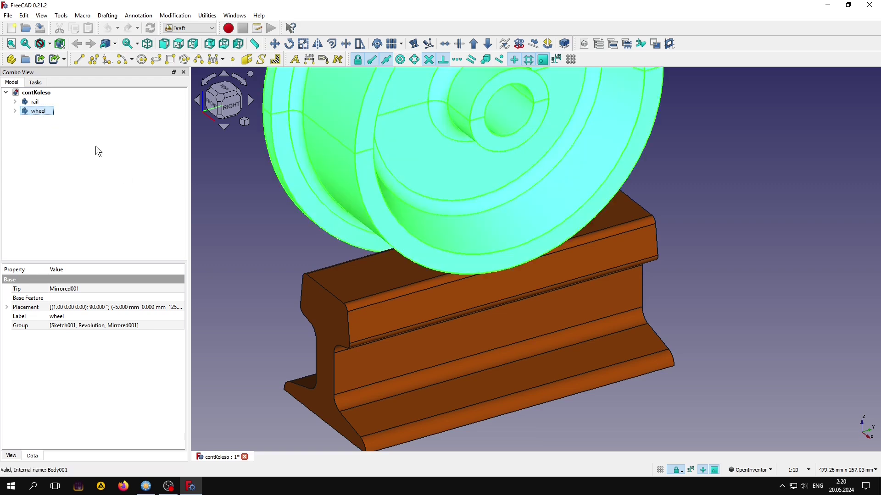
# Step: Zoom in on the wheel-rail contact from the right side and front
pyautogui.click(101, 180)
pyautogui.moveTo(559, 383)
pyautogui.mouseDown()
pyautogui.moveTo(549, 325)
pyautogui.moveTo(497, 332)
pyautogui.moveTo(474, 350)
pyautogui.moveTo(468, 340)
pyautogui.mouseUp()
pyautogui.scroll(3, 490, 245)
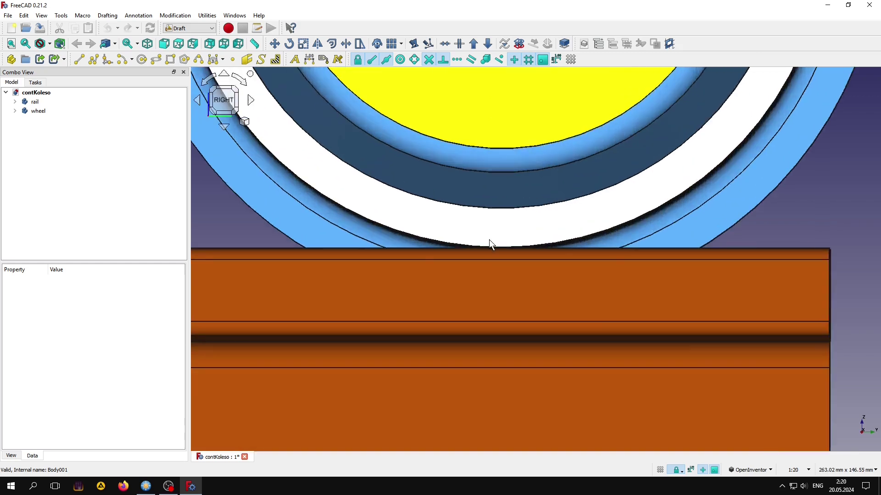
pyautogui.scroll(4, 488, 243)
pyautogui.scroll(3, 504, 252)
pyautogui.moveTo(534, 268)
pyautogui.mouseDown()
pyautogui.moveTo(508, 301)
pyautogui.moveTo(703, 315)
pyautogui.mouseUp()
pyautogui.moveTo(515, 332); pyautogui.dragTo(764, 338, button='middle')
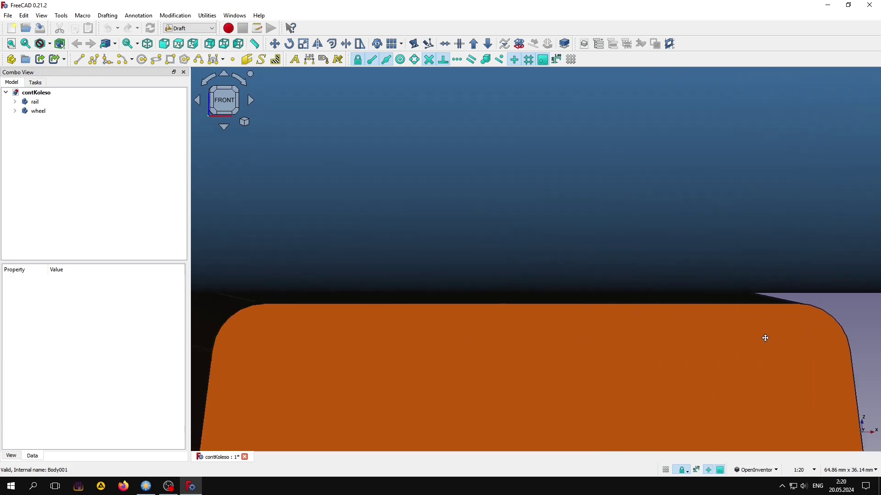
pyautogui.scroll(-1, 597, 331)
pyautogui.scroll(-1, 447, 321)
# Step: Zoom back out and select both the rail and wheel bodies together
pyautogui.moveTo(444, 317)
pyautogui.mouseDown()
pyautogui.moveTo(367, 364)
pyautogui.moveTo(441, 318)
pyautogui.mouseUp()
pyautogui.scroll(-4, 433, 321)
pyautogui.scroll(-3, 432, 322)
pyautogui.scroll(-3, 433, 323)
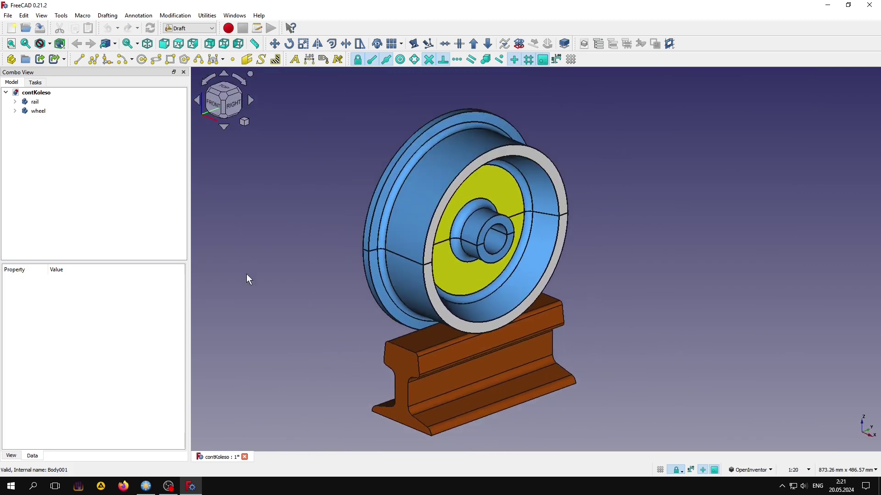
pyautogui.moveTo(42, 126); pyautogui.dragTo(57, 99)
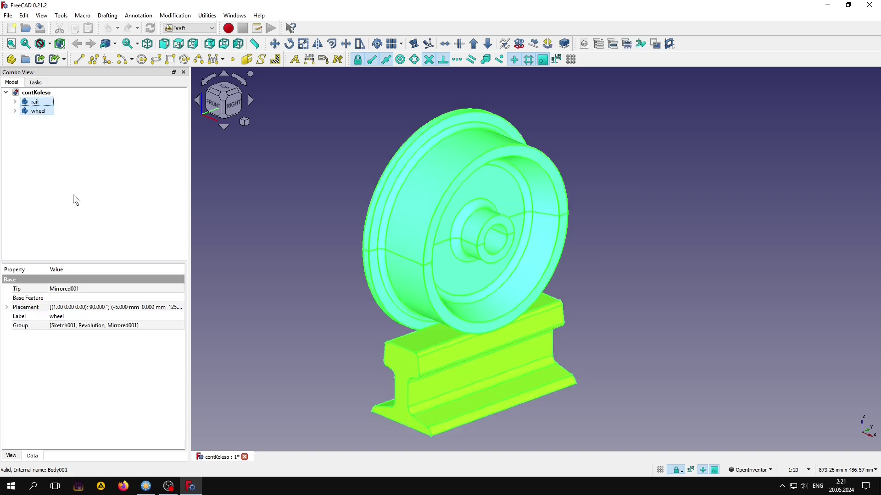
# Step: Export the rail and wheel as a STEP with colors file named contKoleso, then deselect them
pyautogui.click(7, 15)
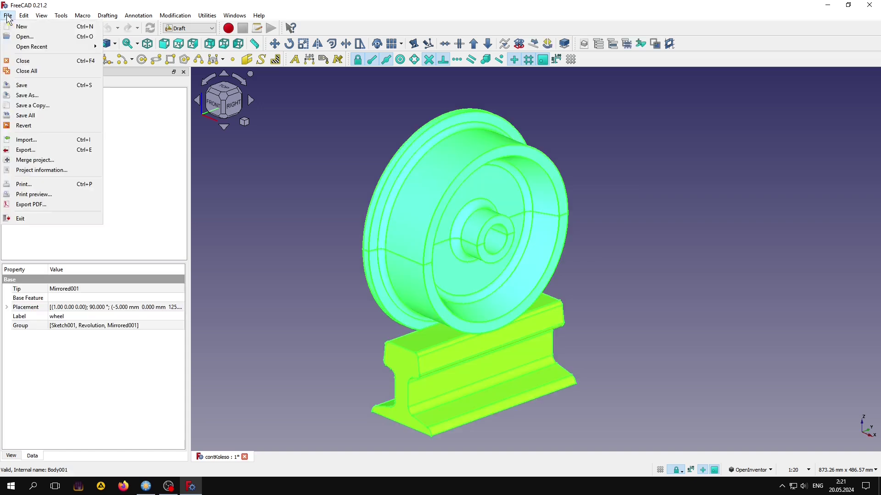
pyautogui.click(26, 150)
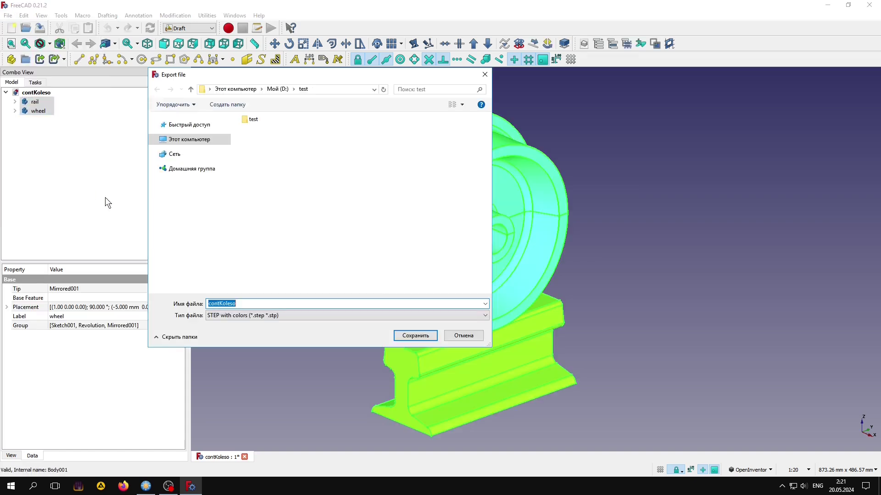
pyautogui.click(298, 315)
pyautogui.click(264, 233)
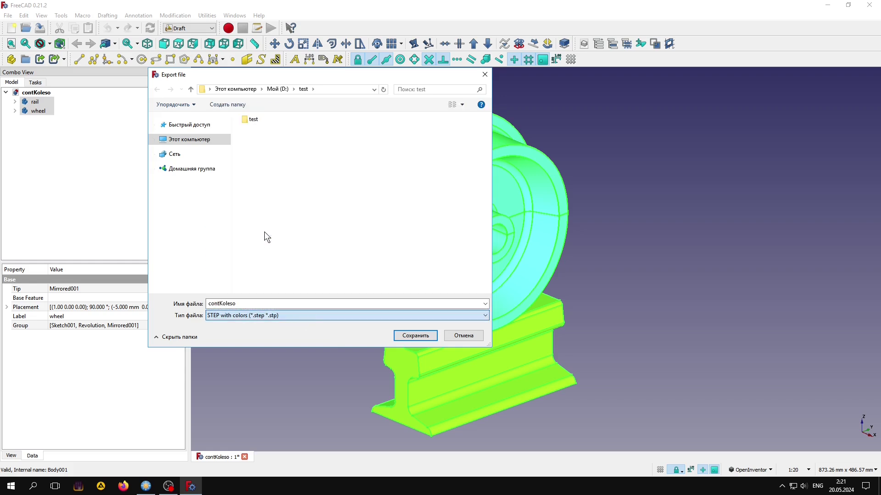
pyautogui.click(412, 335)
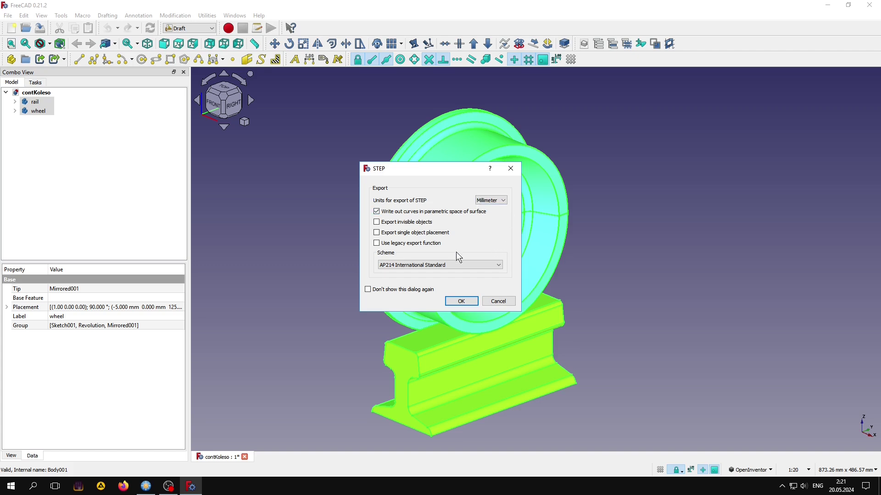
pyautogui.click(461, 301)
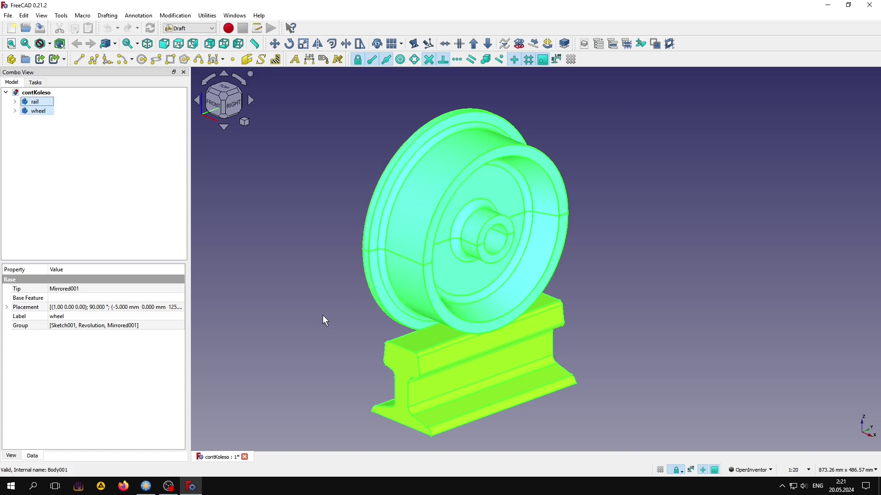
pyautogui.click(106, 177)
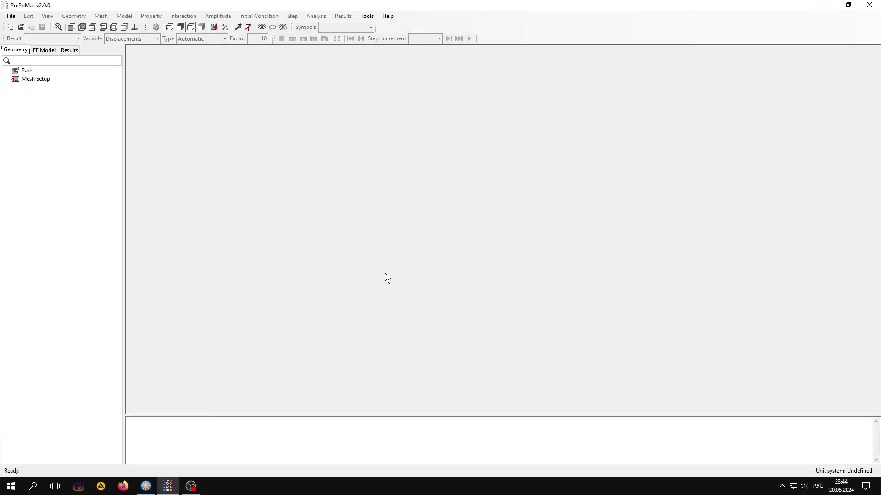
# Step: Start a new model using the mm, ton, s, °C unit system
pyautogui.click(11, 27)
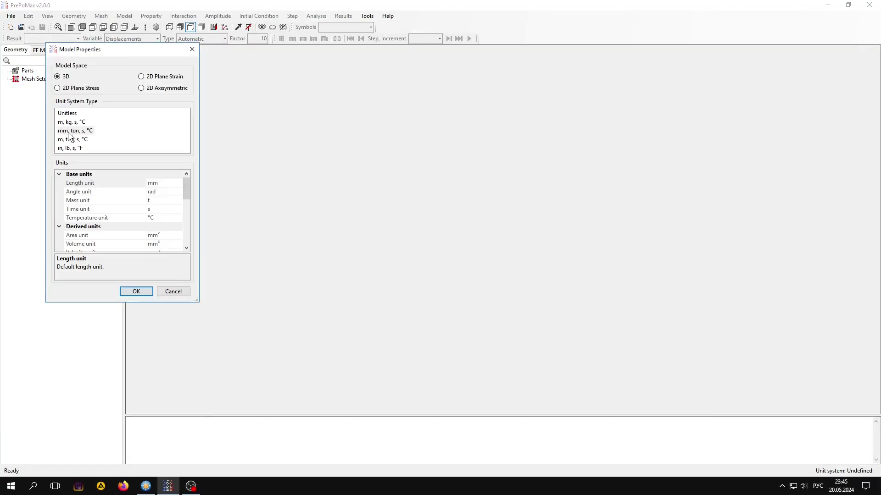
pyautogui.click(75, 131)
pyautogui.click(136, 292)
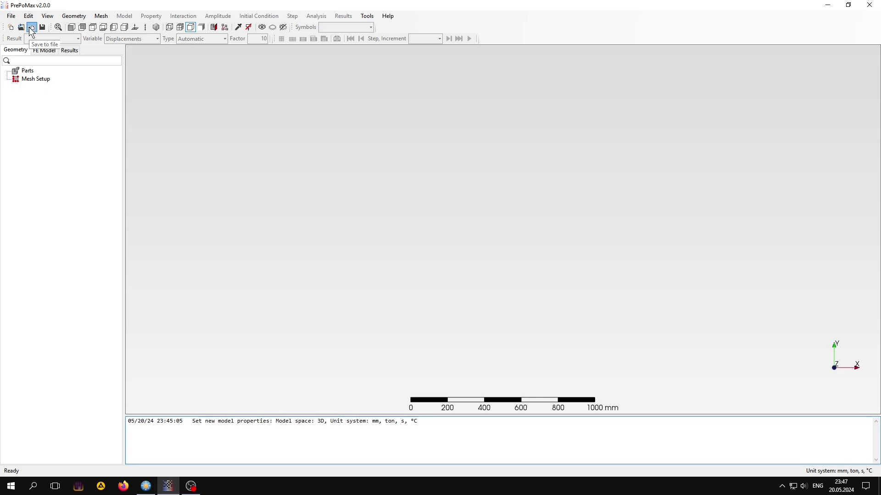
# Step: Import contKoleso.step and orbit to view the wheel sitting on the rail
pyautogui.click(32, 27)
pyautogui.click(314, 159)
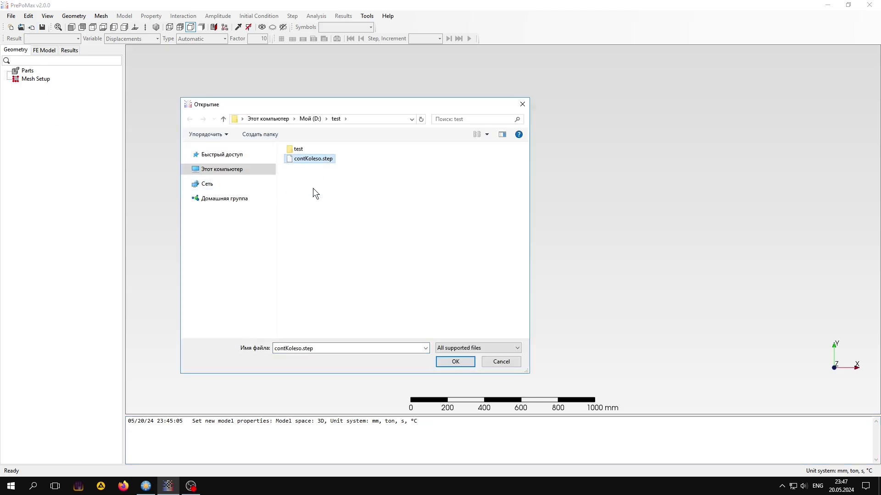
pyautogui.click(460, 363)
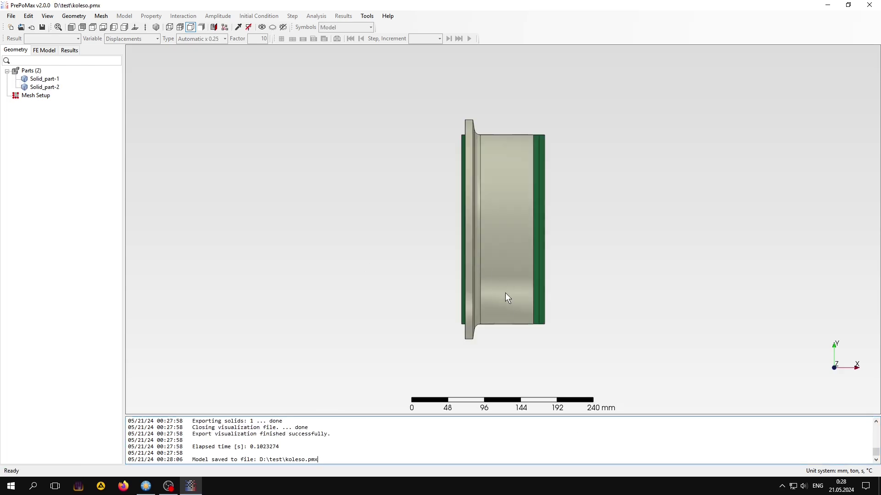
pyautogui.moveTo(505, 292)
pyautogui.mouseDown(button='middle')
pyautogui.moveTo(485, 201)
pyautogui.moveTo(428, 205)
pyautogui.moveTo(425, 219)
pyautogui.moveTo(436, 222)
pyautogui.mouseUp(button='middle')
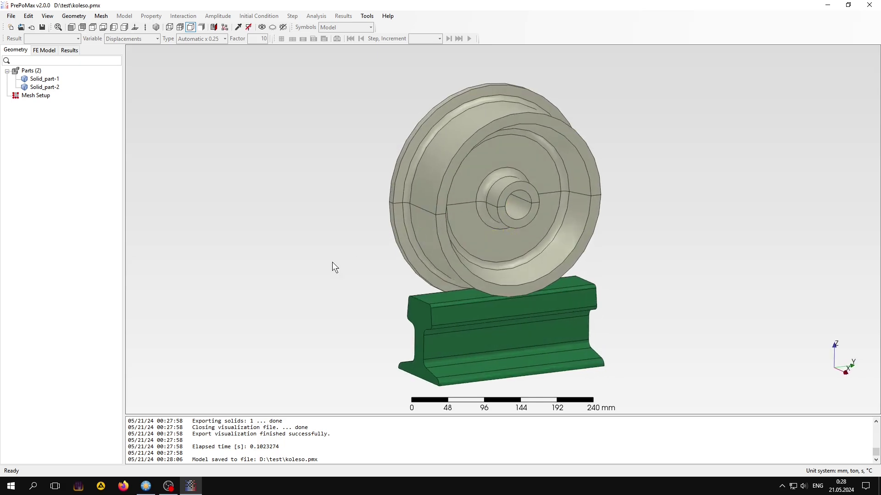
# Step: Add meshing parameters for both parts with maximum element size 5 and second-order elements off
pyautogui.click(35, 97)
pyautogui.rightClick(35, 97)
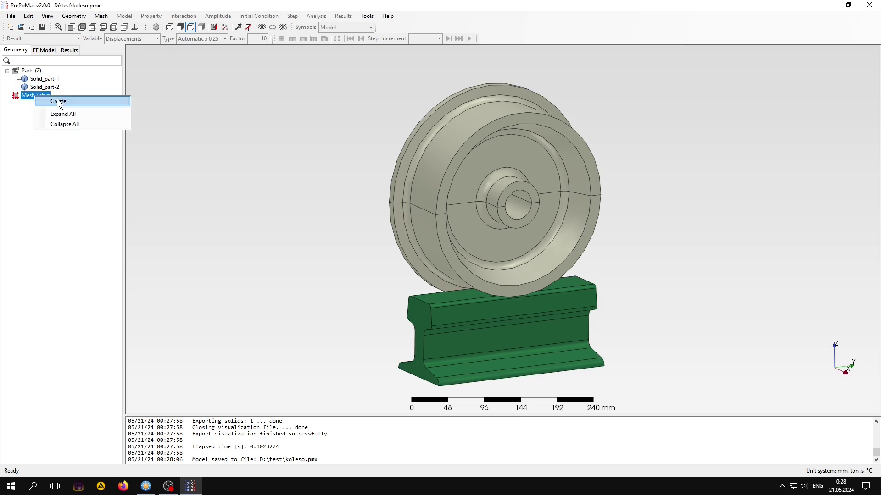
pyautogui.click(58, 101)
pyautogui.click(142, 122)
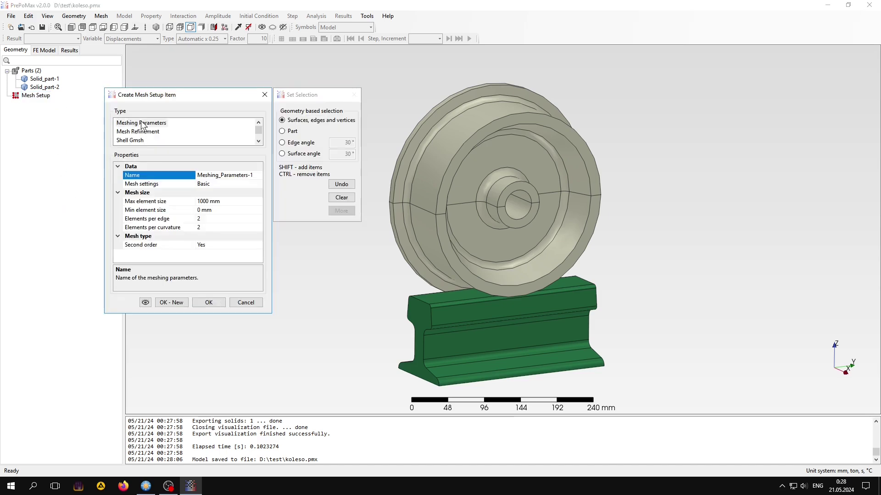
pyautogui.click(207, 202)
pyautogui.moveTo(207, 202); pyautogui.dragTo(191, 201)
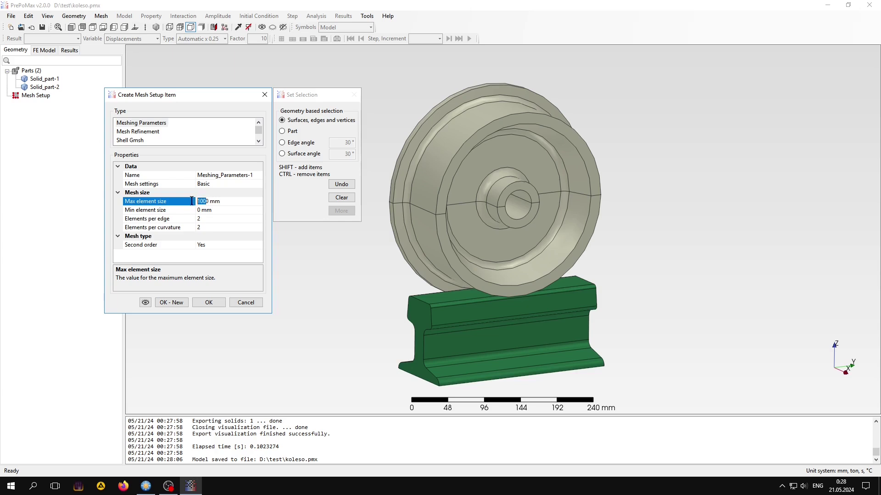
pyautogui.write('5')
pyautogui.click(198, 210)
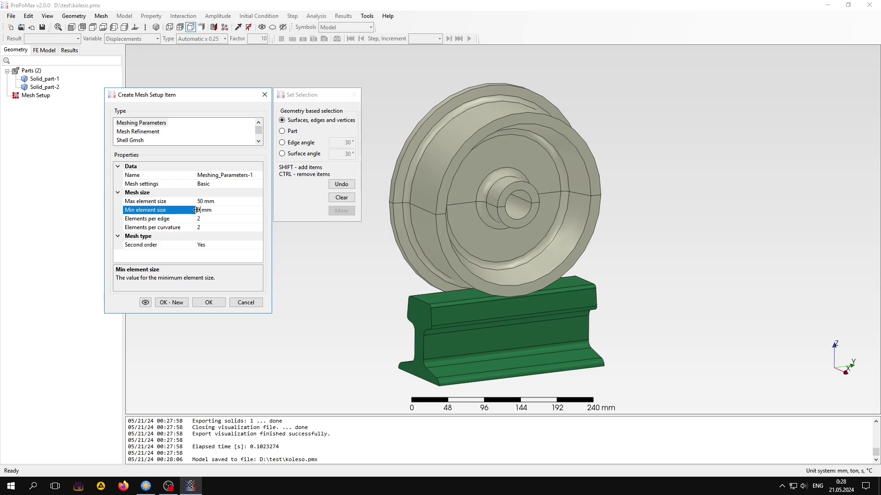
pyautogui.doubleClick(210, 246)
pyautogui.click(378, 84)
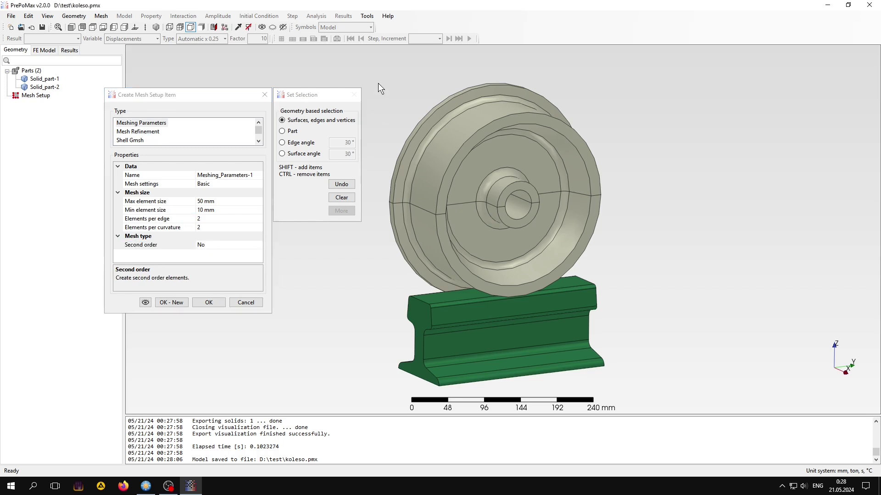
pyautogui.moveTo(382, 108); pyautogui.dragTo(664, 393)
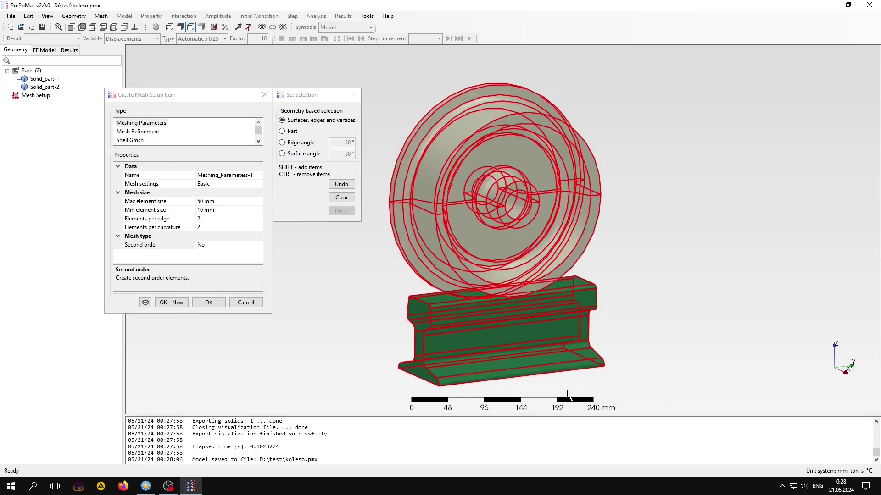
pyautogui.click(177, 303)
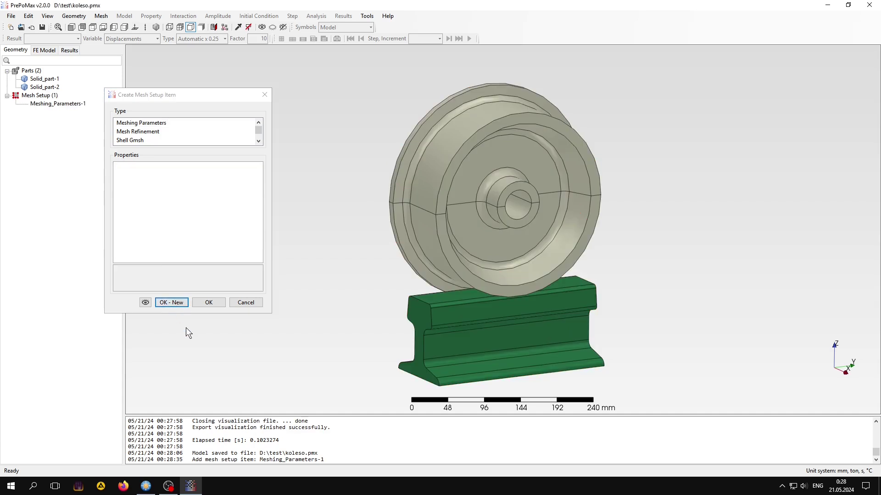
# Step: Add a 5 mm mesh refinement on the wheel's curved surface and the rail's top surface
pyautogui.click(144, 132)
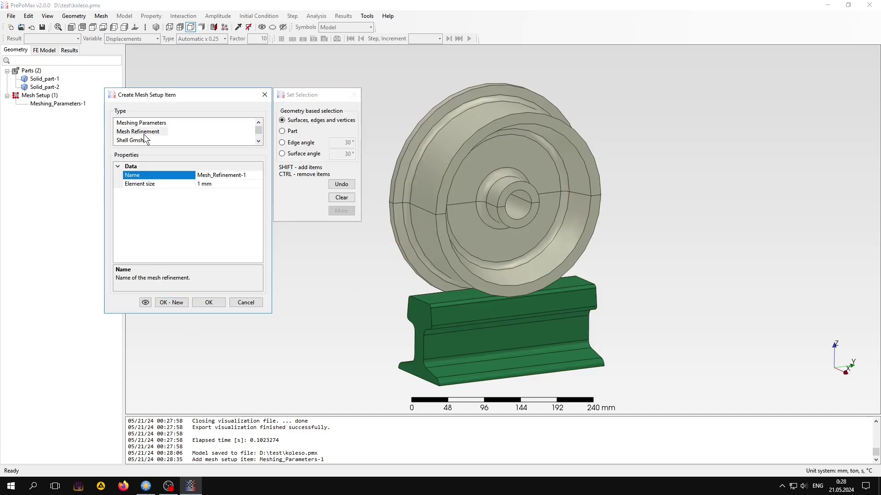
pyautogui.click(198, 185)
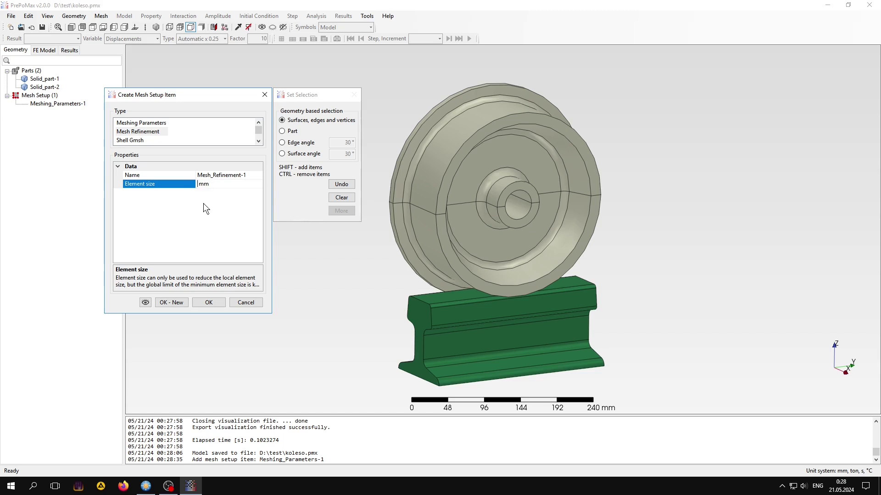
pyautogui.click(429, 251)
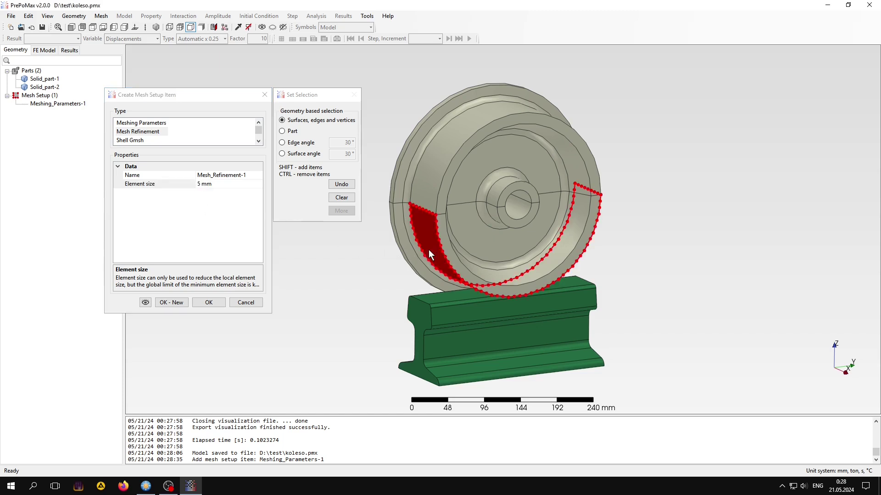
pyautogui.keyDown('shift'); pyautogui.click(443, 295); pyautogui.keyUp('shift')
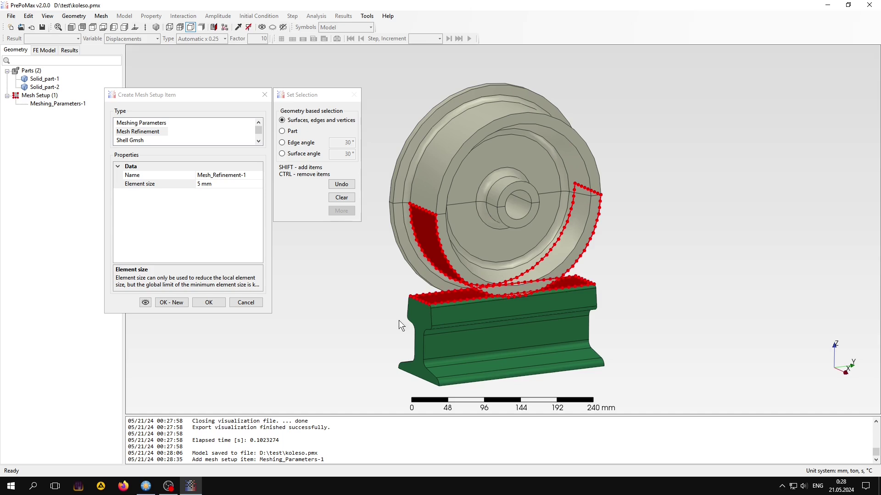
pyautogui.click(209, 302)
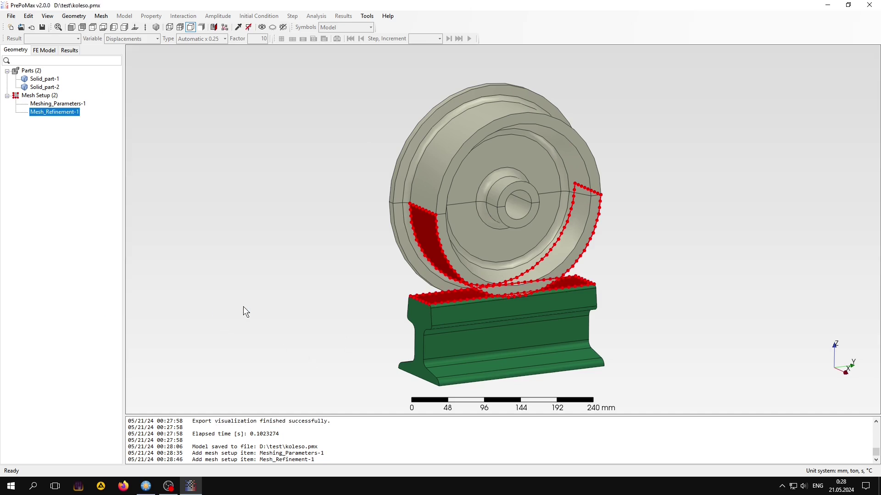
# Step: Mesh Solid_part-1 and Solid_part-2 together, giving 1888 nodes and 5901 elements
pyautogui.click(101, 16)
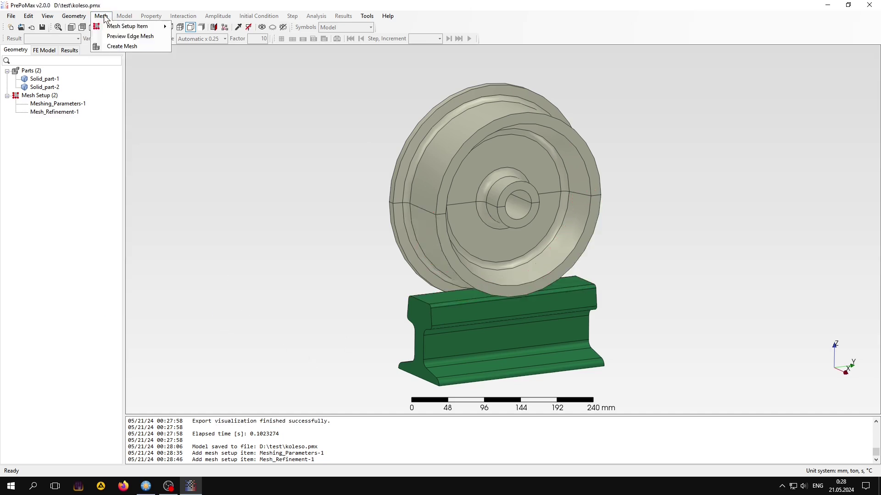
pyautogui.click(128, 46)
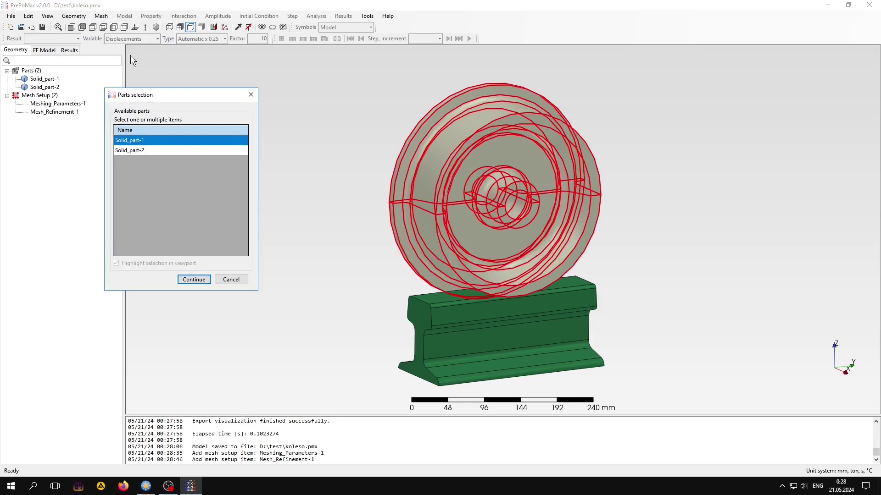
pyautogui.keyDown('ctrl'); pyautogui.click(155, 150); pyautogui.keyUp('ctrl')
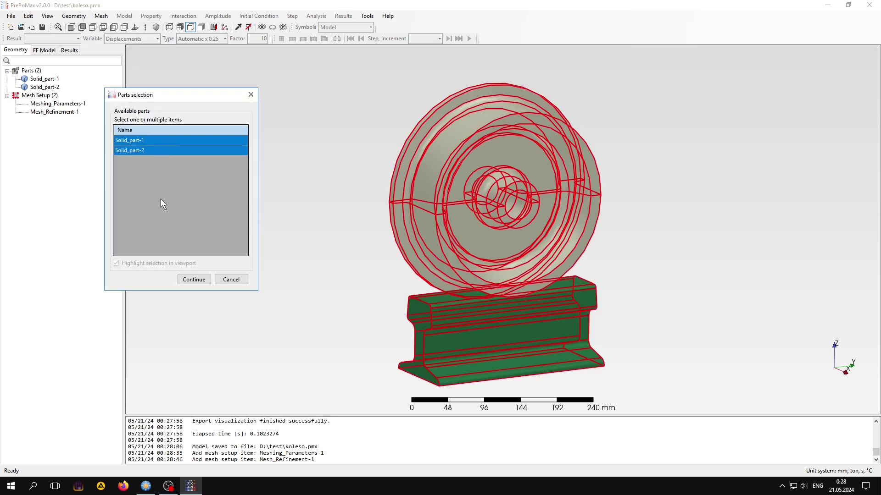
pyautogui.click(194, 279)
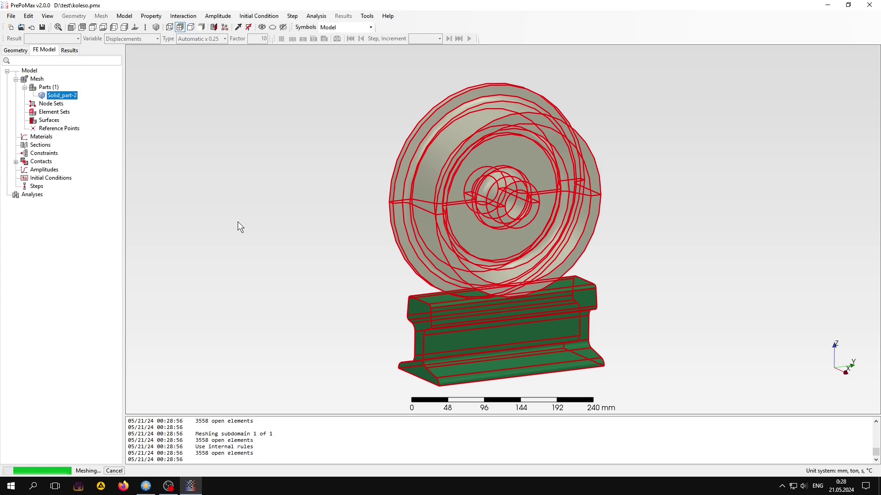
pyautogui.click(249, 202)
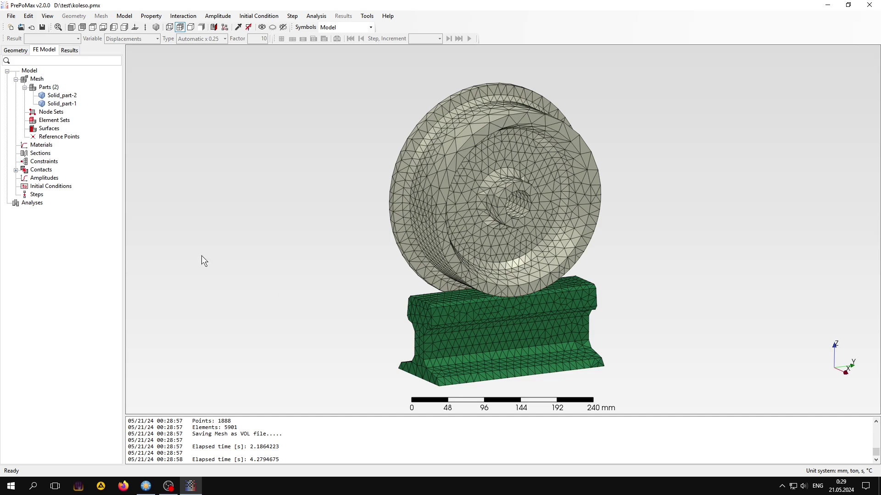
# Step: Create node set loadns from the 80 nodes on the wheel's inner bore surface
pyautogui.doubleClick(51, 112)
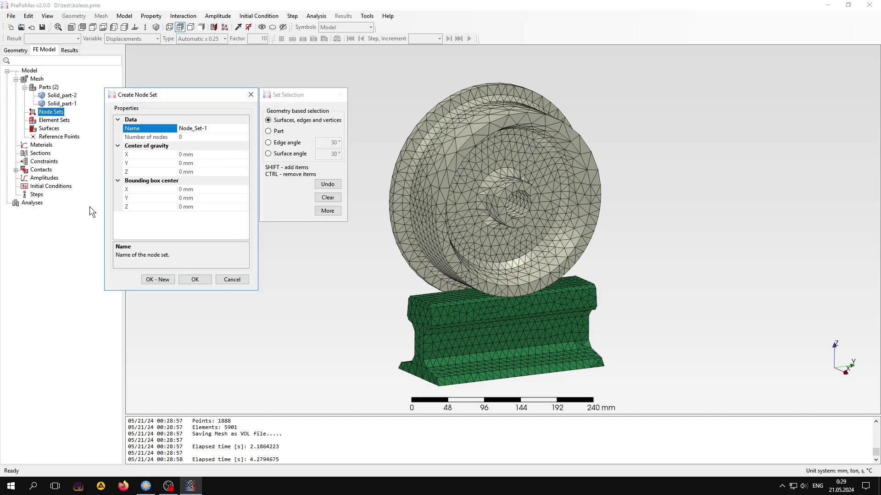
pyautogui.click(159, 130)
pyautogui.write('loadns')
pyautogui.click(518, 213)
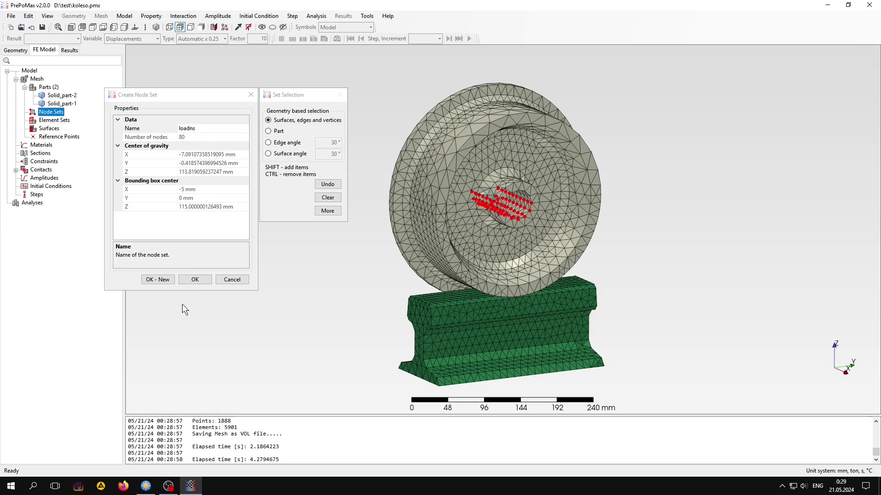
pyautogui.click(195, 279)
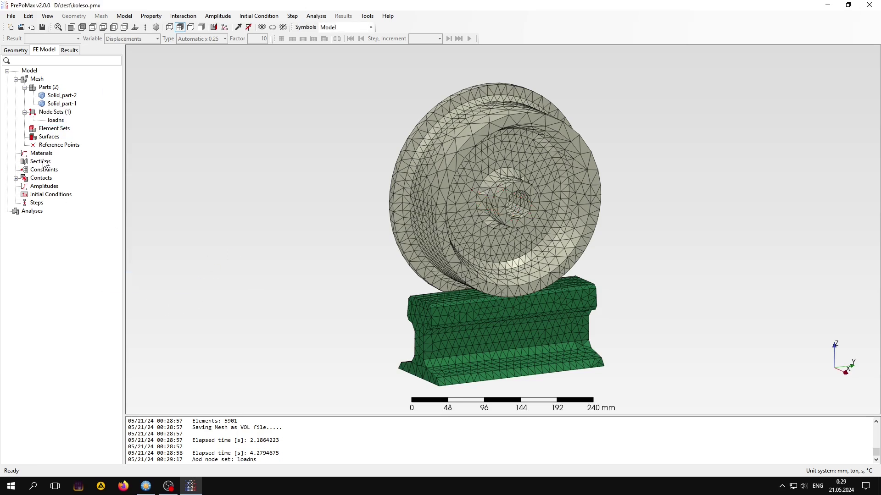
# Step: Define surface koleso on the wheel's contact region
pyautogui.doubleClick(49, 137)
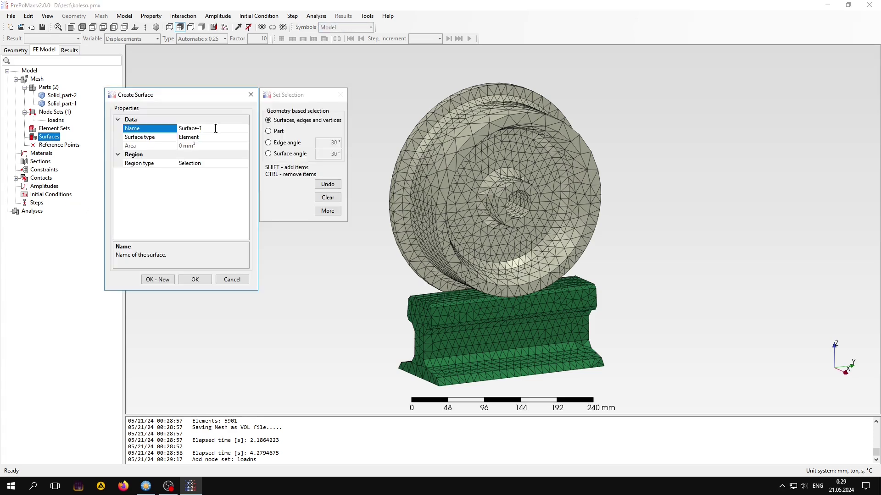
pyautogui.click(201, 128)
pyautogui.write('koleso')
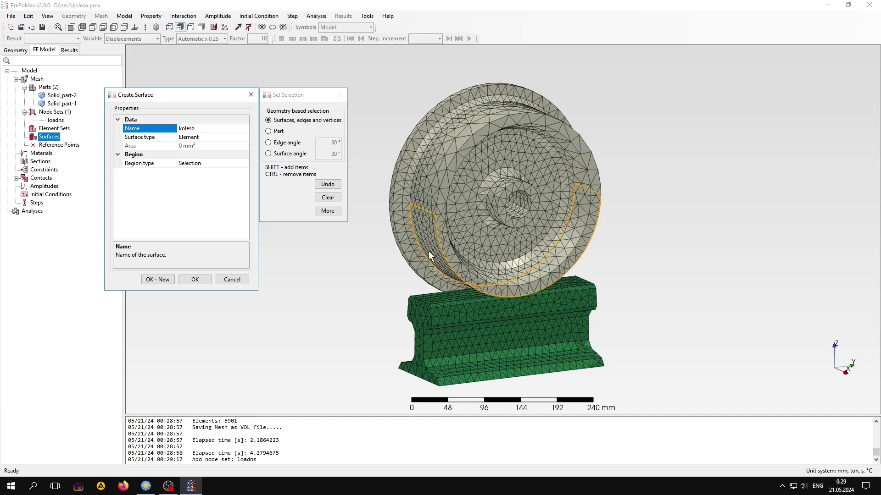
pyautogui.click(428, 251)
pyautogui.click(167, 280)
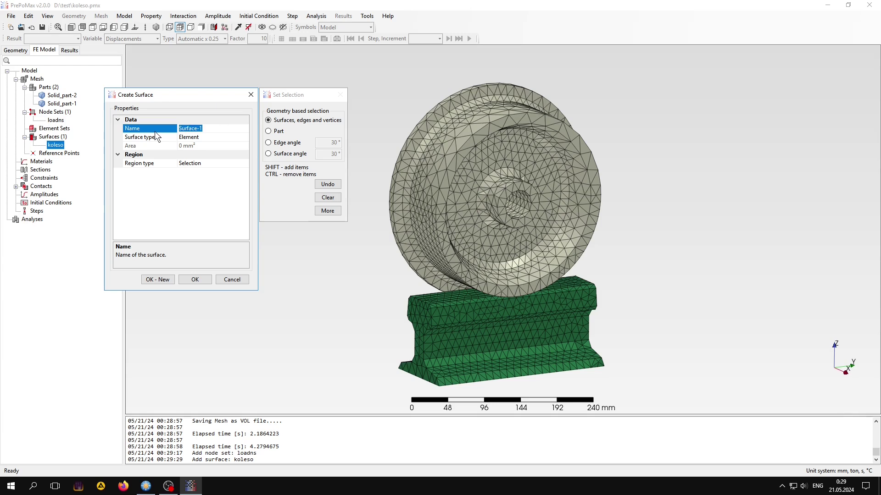
# Step: Define surface relsa on the rail's top face
pyautogui.write('relsa')
pyautogui.click(454, 293)
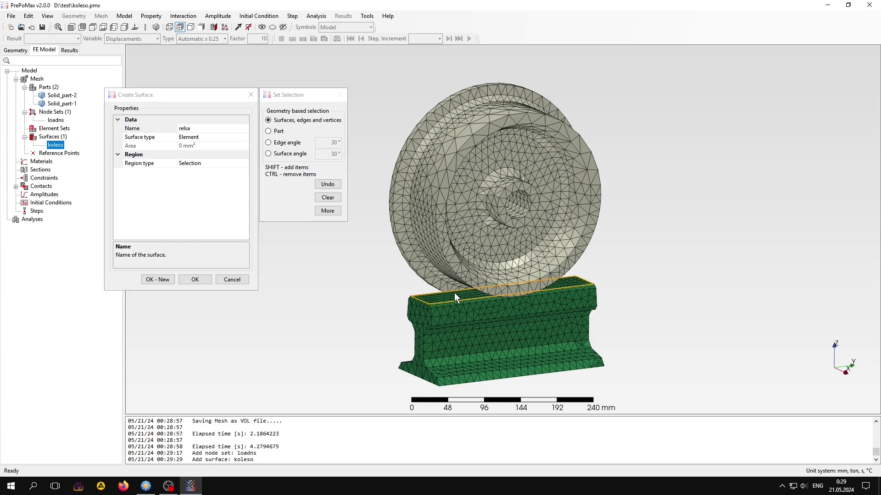
pyautogui.click(193, 281)
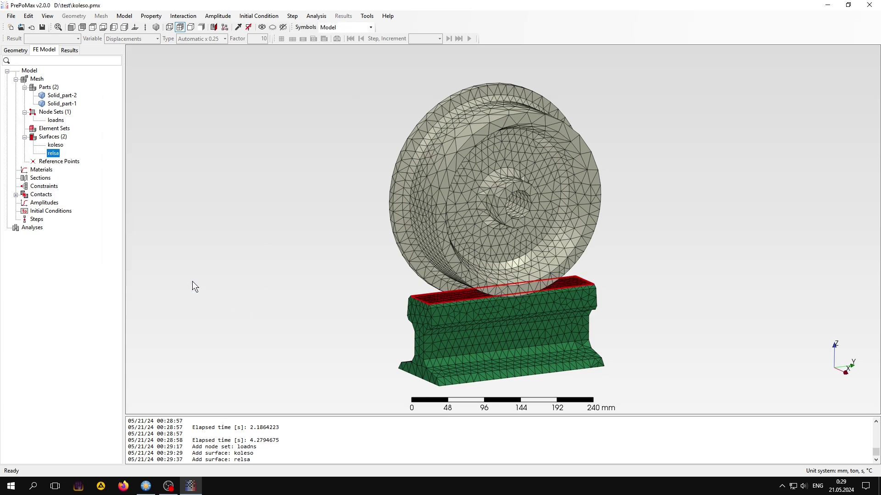
pyautogui.click(265, 316)
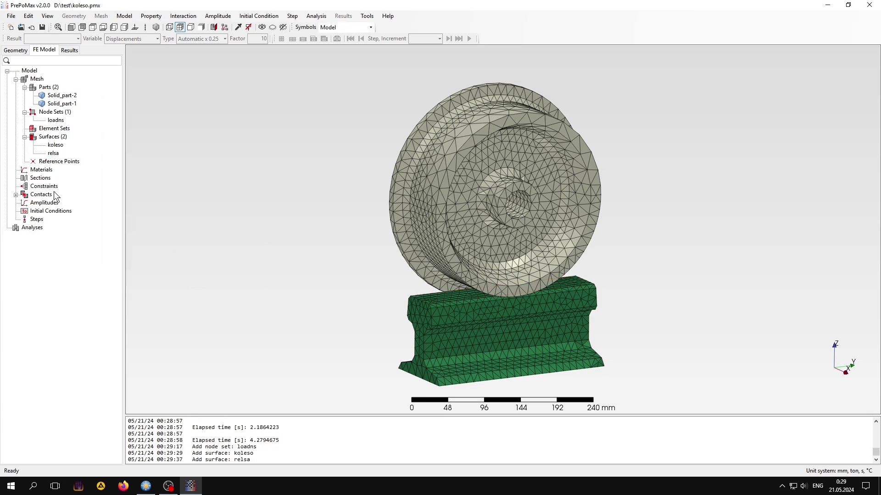
# Step: Create Material-1 as elastic with Young's modulus 210000 MPa and Poisson's ratio 0.3
pyautogui.doubleClick(44, 170)
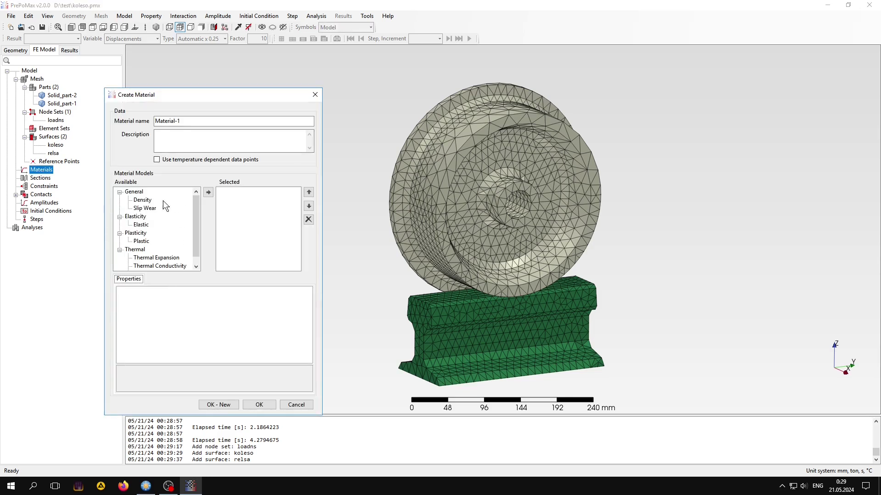
pyautogui.click(142, 224)
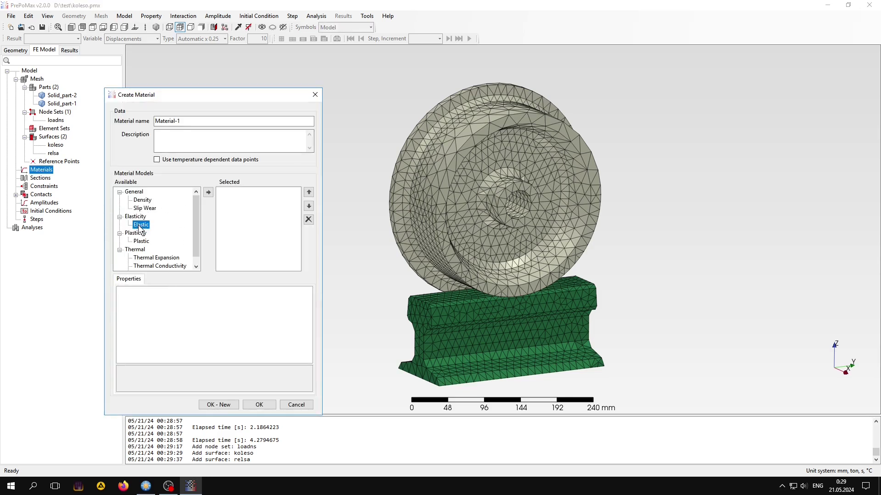
pyautogui.click(208, 192)
pyautogui.click(208, 300)
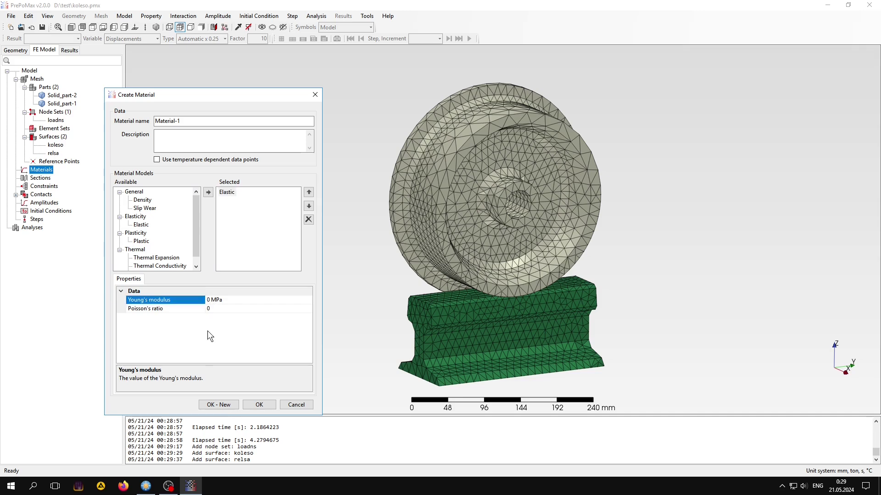
pyautogui.write('21')
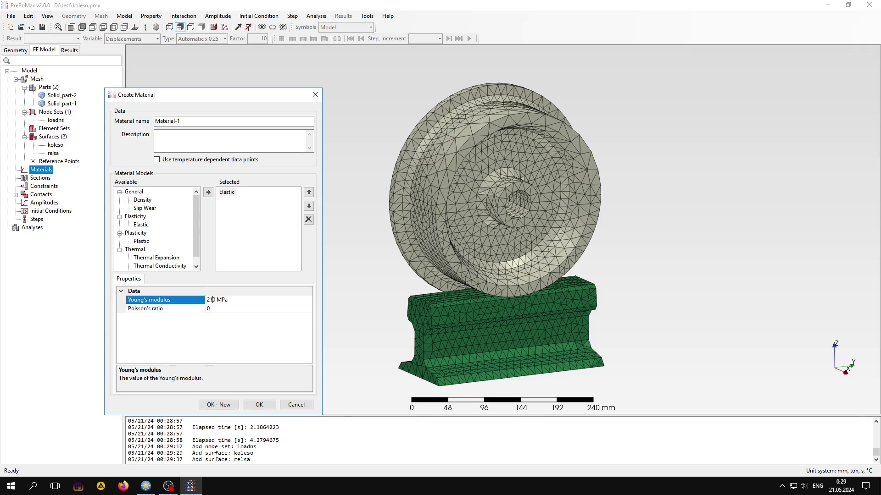
pyautogui.write('000')
pyautogui.click(220, 308)
pyautogui.write('.3')
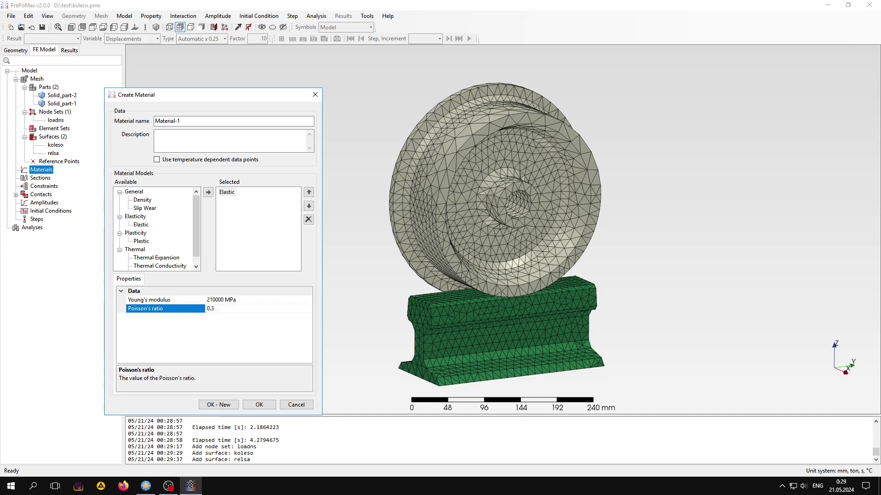
pyautogui.click(258, 405)
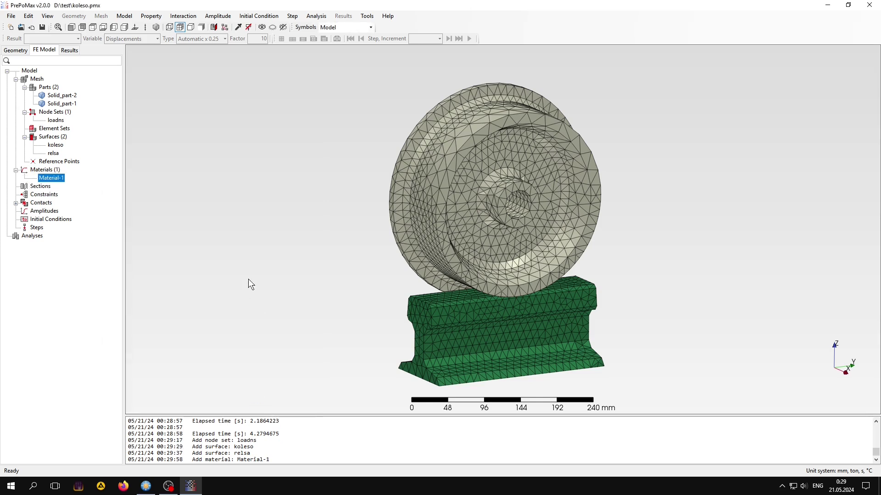
# Step: Assign Material-1 to wheel and rail via Solid_Section-1, then expand Contacts to Surface Interactions
pyautogui.doubleClick(40, 186)
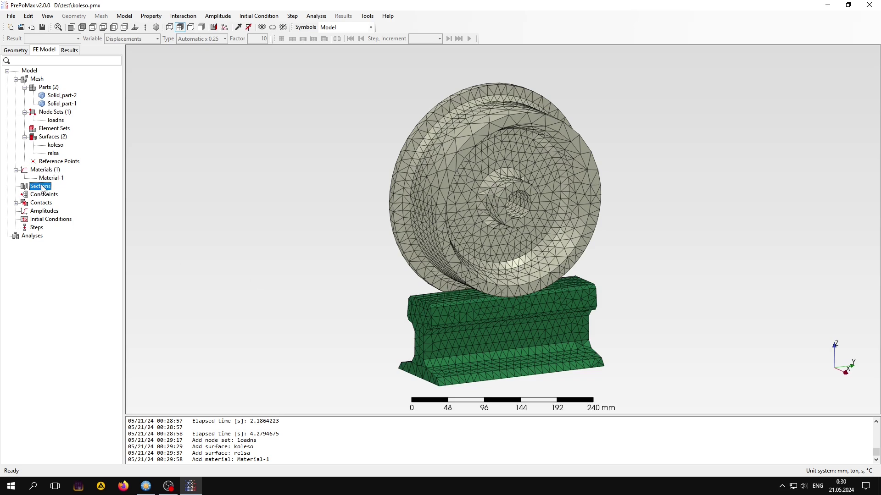
pyautogui.click(219, 184)
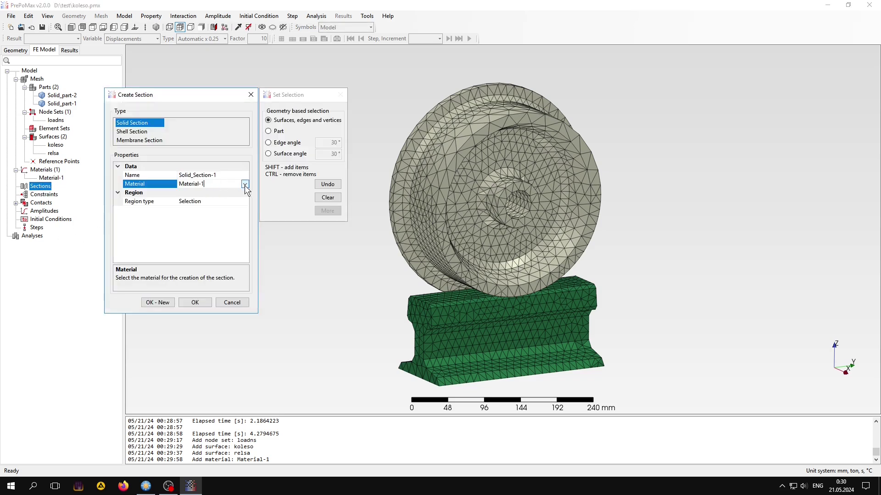
pyautogui.moveTo(356, 62)
pyautogui.mouseDown()
pyautogui.moveTo(504, 329)
pyautogui.moveTo(653, 394)
pyautogui.mouseUp()
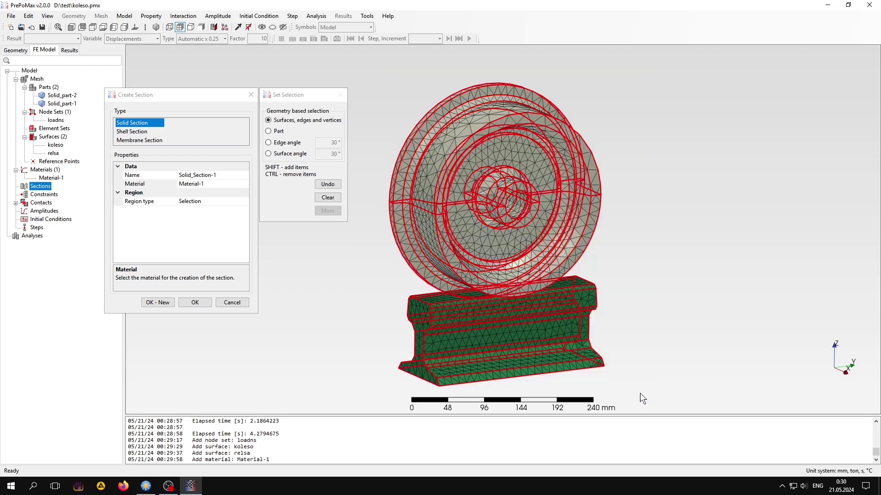
pyautogui.click(192, 303)
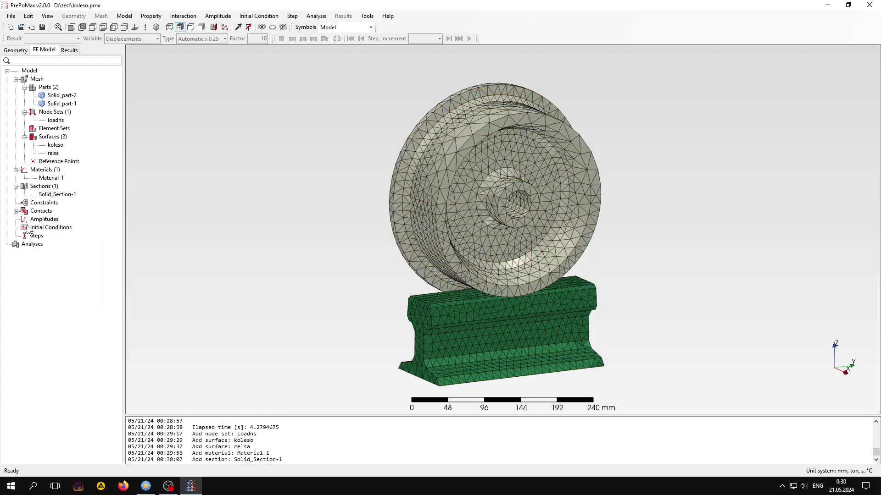
pyautogui.click(16, 211)
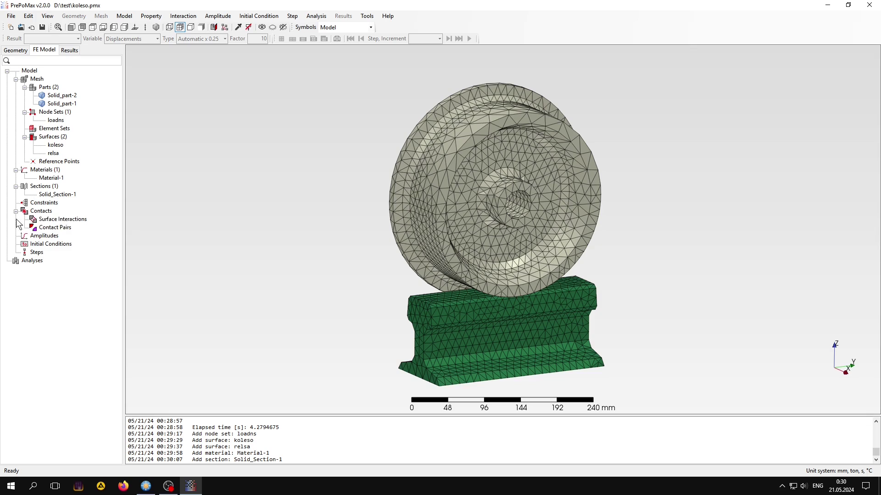
pyautogui.click(67, 220)
# Step: Add Surface Behavior to a new interaction, trying Linear, Exponential and Tied before settling on Hard
pyautogui.doubleClick(67, 218)
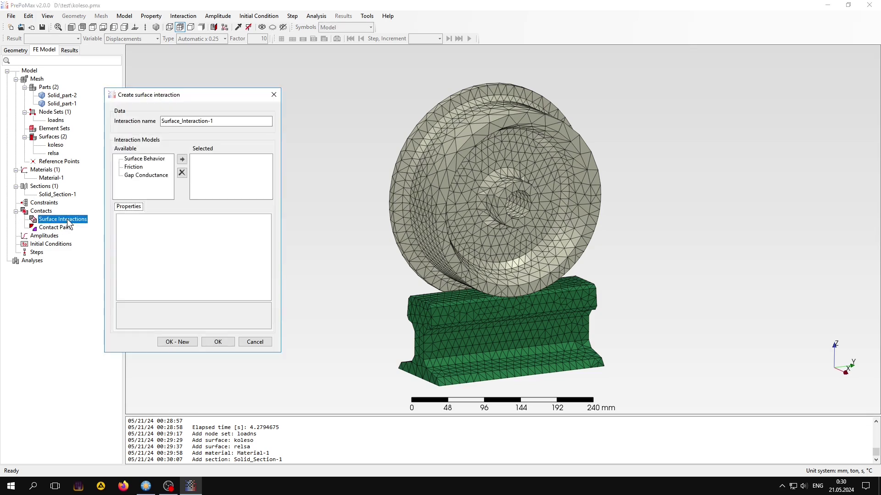
pyautogui.click(138, 158)
pyautogui.click(182, 159)
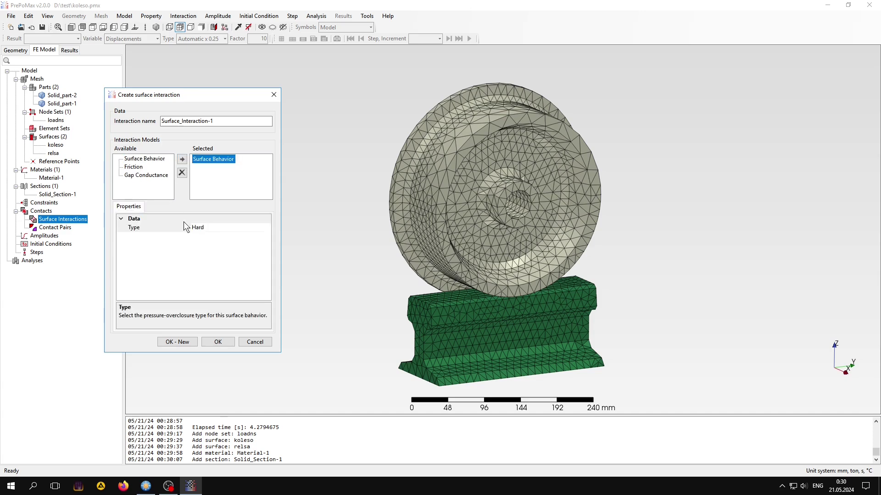
pyautogui.click(219, 228)
pyautogui.click(266, 228)
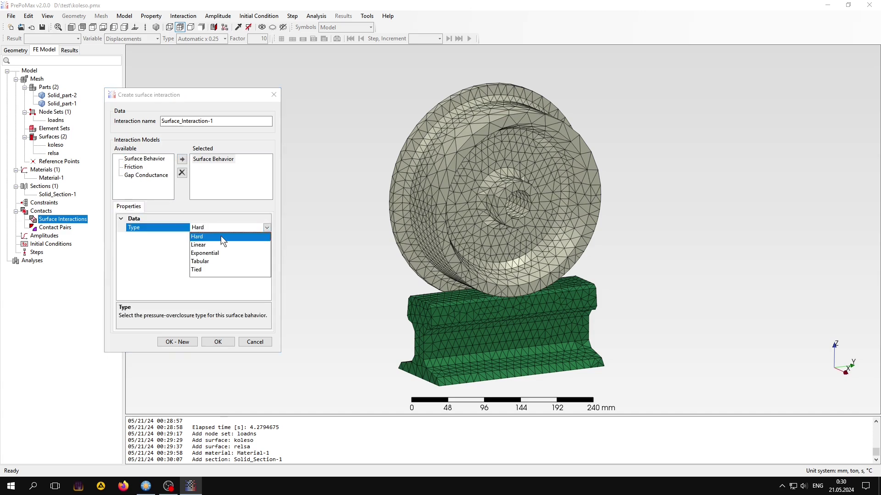
pyautogui.click(216, 245)
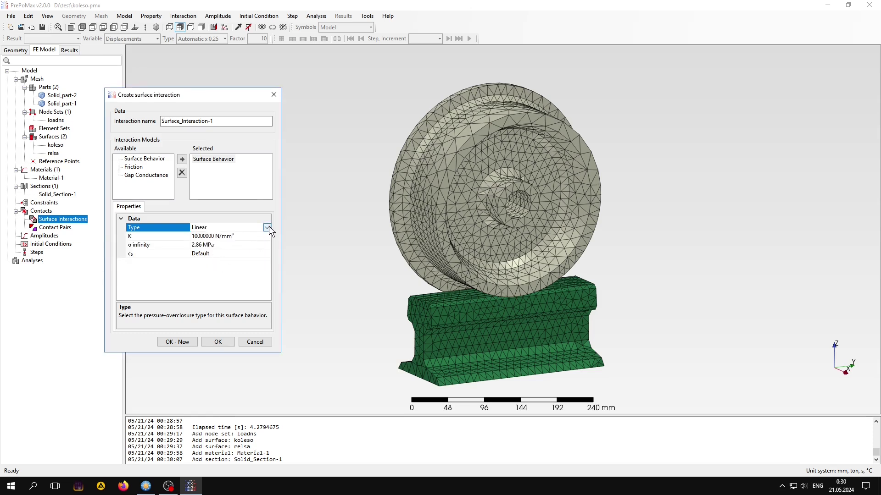
pyautogui.click(267, 227)
pyautogui.click(212, 253)
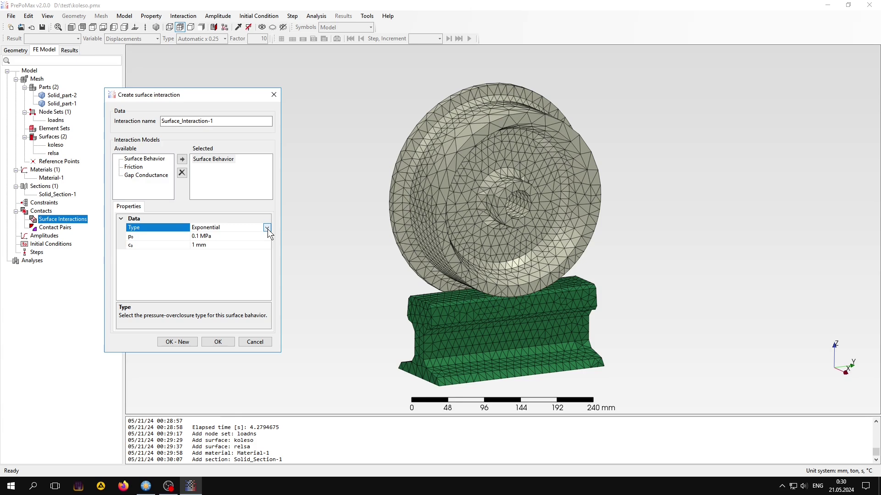
pyautogui.click(267, 228)
pyautogui.click(197, 270)
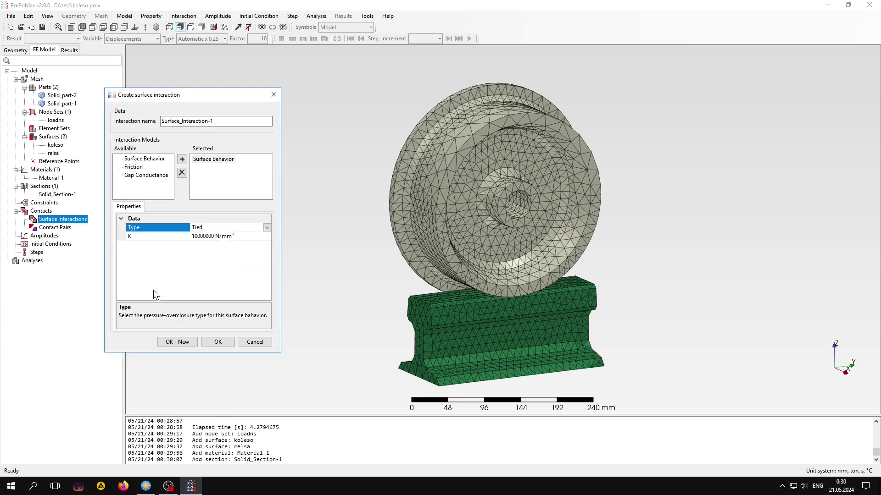
pyautogui.click(268, 227)
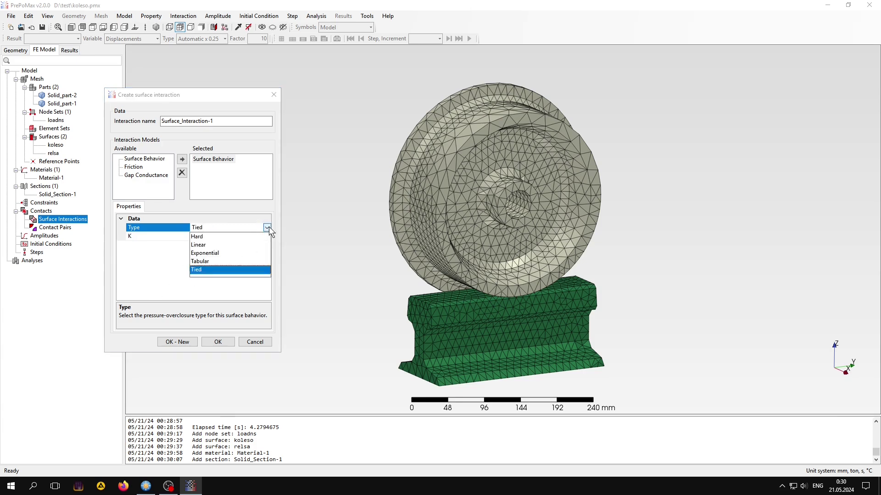
pyautogui.click(196, 237)
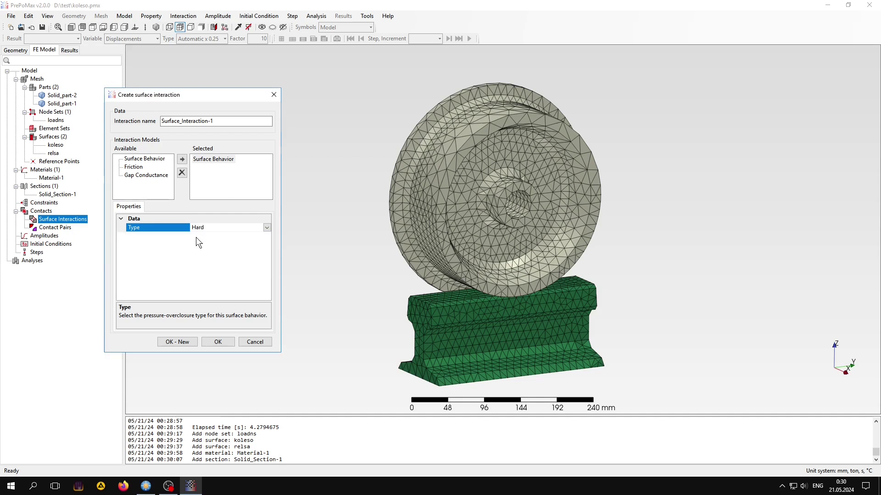
# Step: Leave friction out and create Surface_Interaction-1
pyautogui.click(133, 167)
pyautogui.click(181, 159)
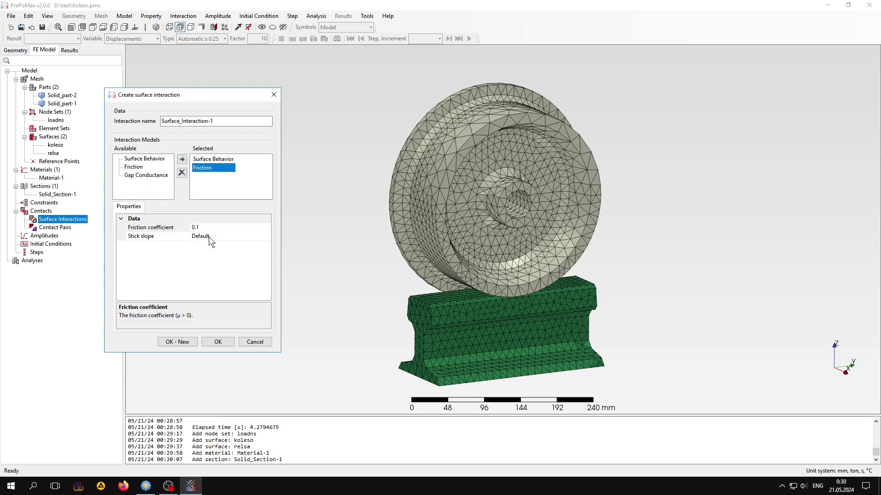
pyautogui.click(183, 171)
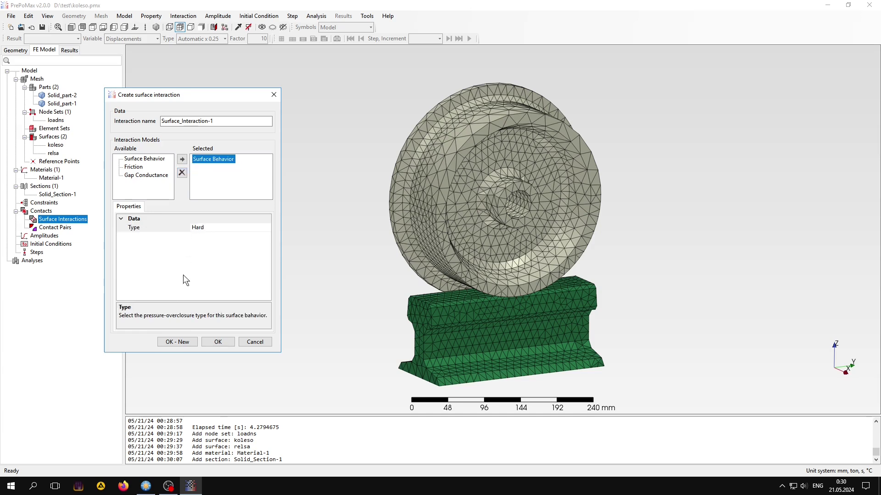
pyautogui.click(215, 345)
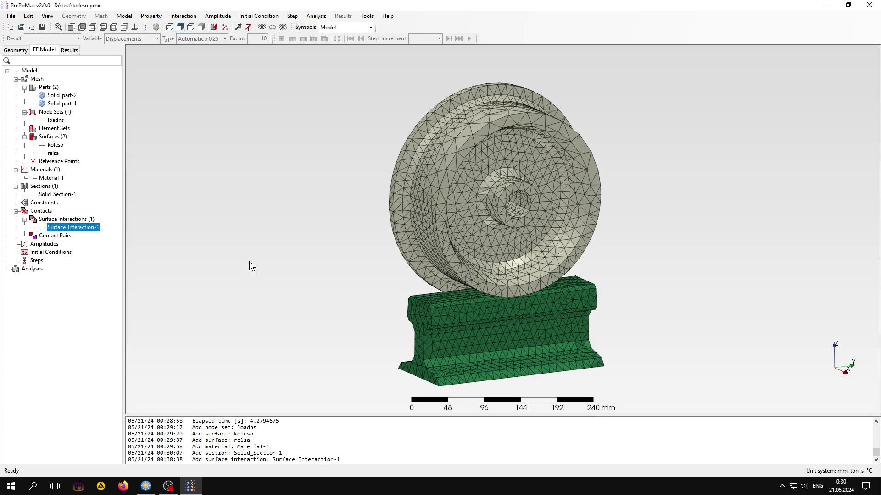
# Step: Start a contact pair using Surface_Interaction-1, surface-to-surface method and default adjustment size
pyautogui.doubleClick(57, 237)
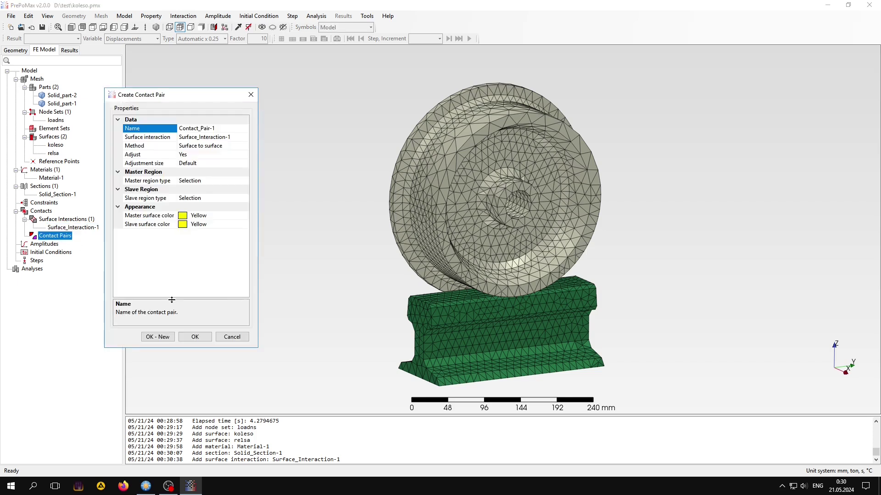
pyautogui.click(238, 137)
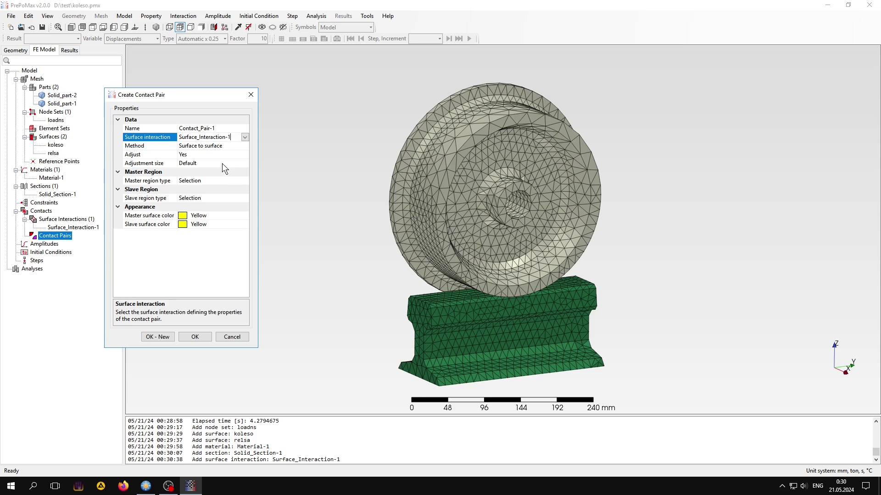
pyautogui.click(216, 146)
pyautogui.click(245, 145)
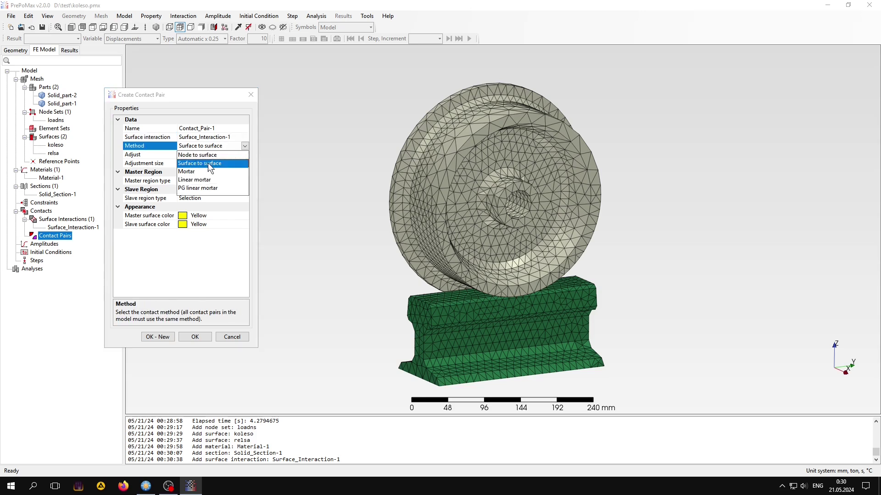
pyautogui.click(211, 164)
pyautogui.click(197, 155)
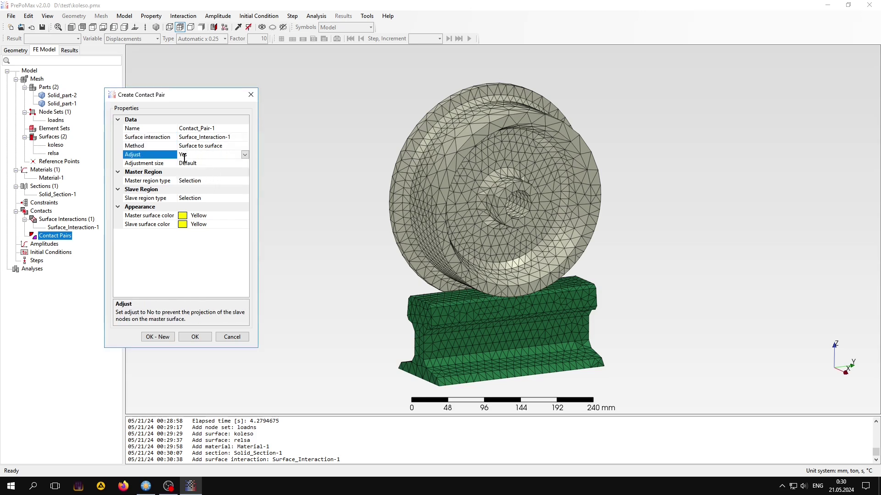
pyautogui.click(228, 165)
pyautogui.click(245, 164)
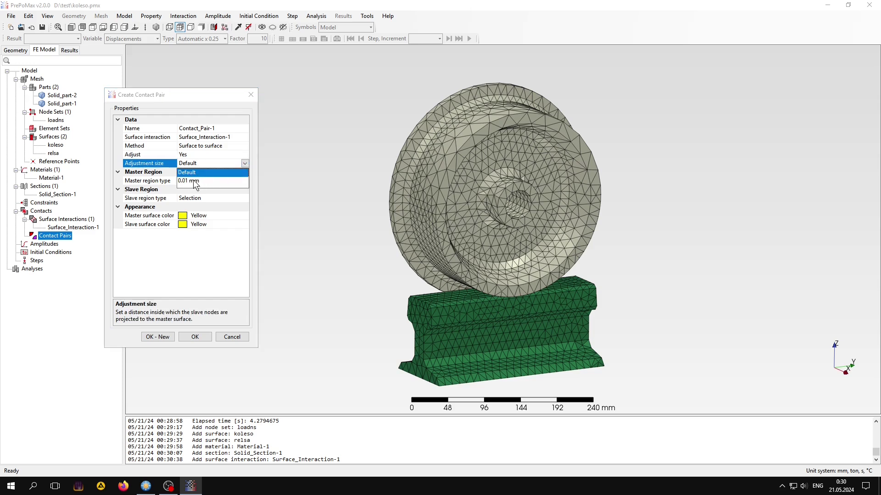
pyautogui.click(193, 253)
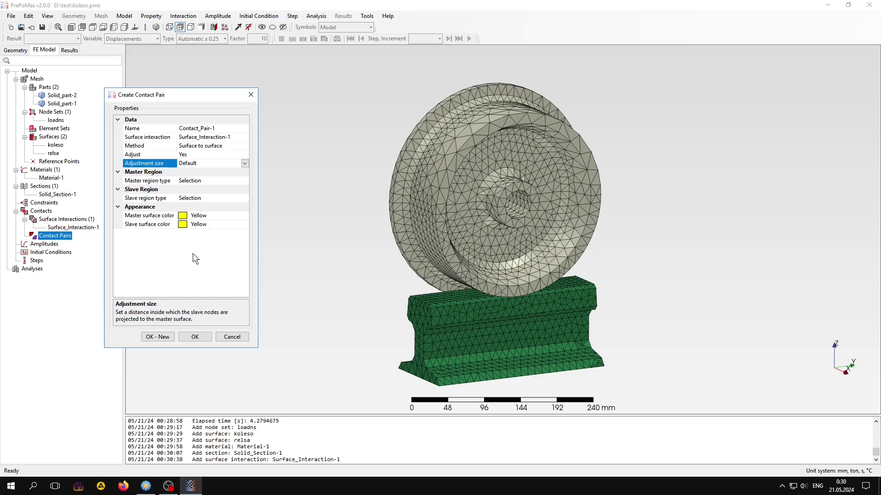
# Step: Set the master region to surface koleso and the slave region to surface relsa
pyautogui.click(228, 181)
pyautogui.click(189, 199)
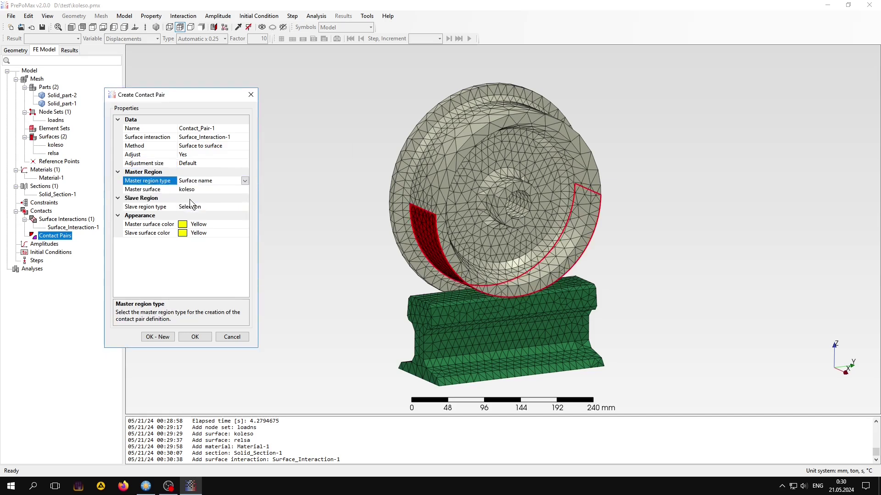
pyautogui.click(204, 190)
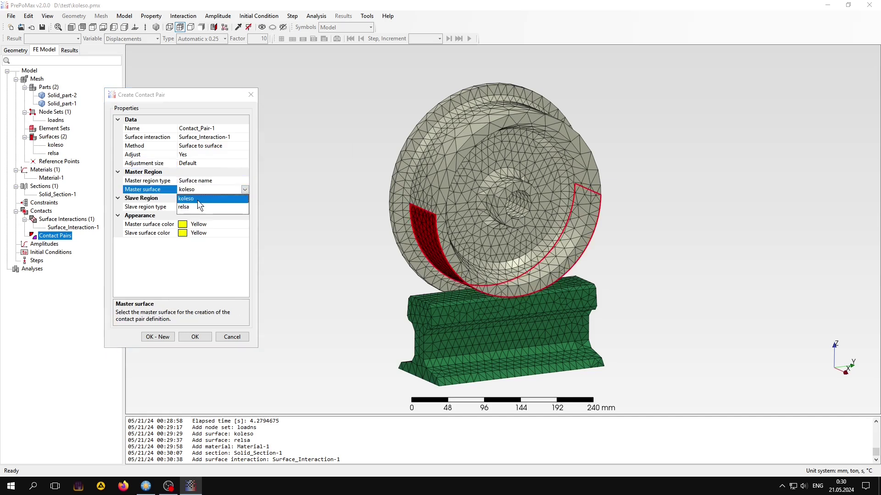
pyautogui.click(197, 200)
pyautogui.click(225, 205)
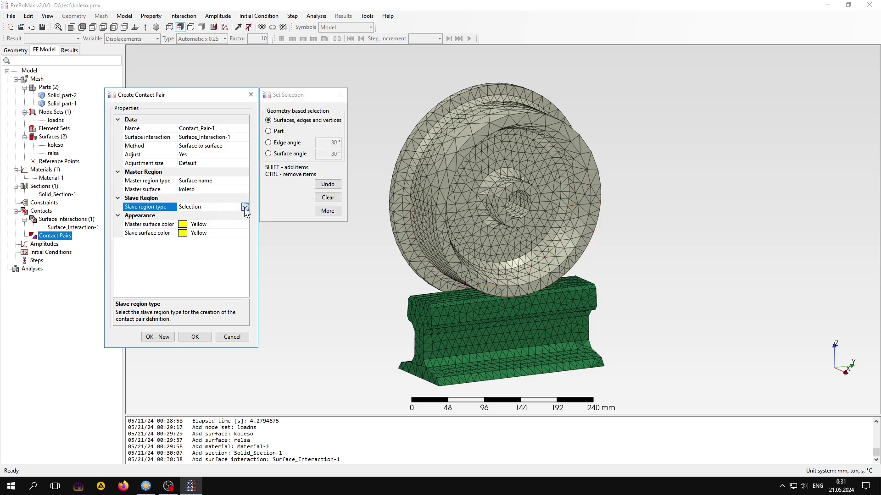
pyautogui.click(245, 207)
pyautogui.click(197, 221)
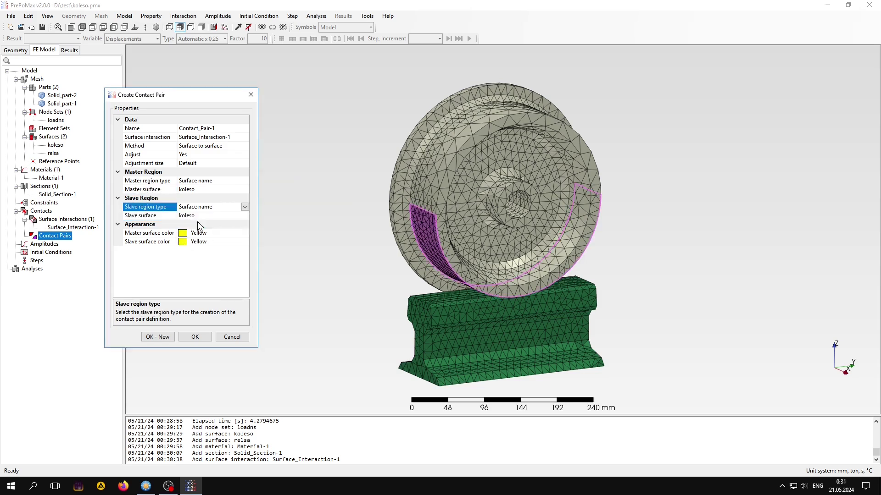
pyautogui.click(245, 216)
pyautogui.click(222, 225)
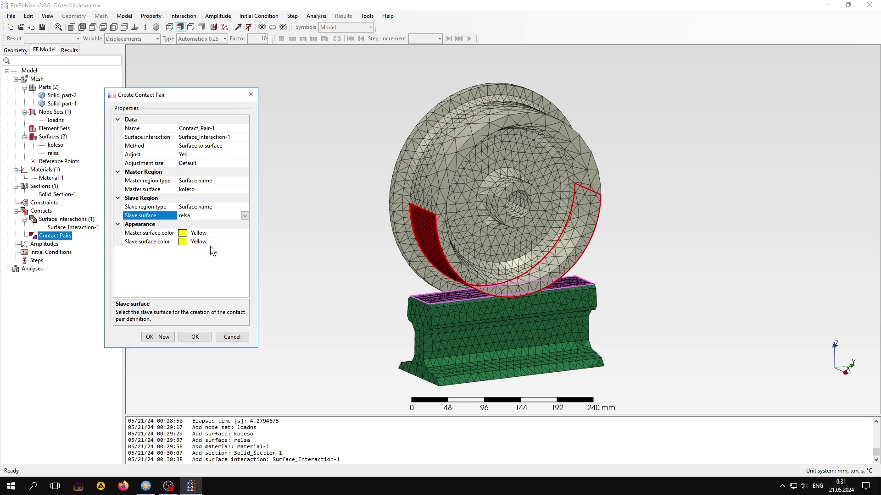
# Step: Colour the master turquoise and the slave goldenrod, then create Contact_Pair-1
pyautogui.click(218, 234)
pyautogui.click(244, 233)
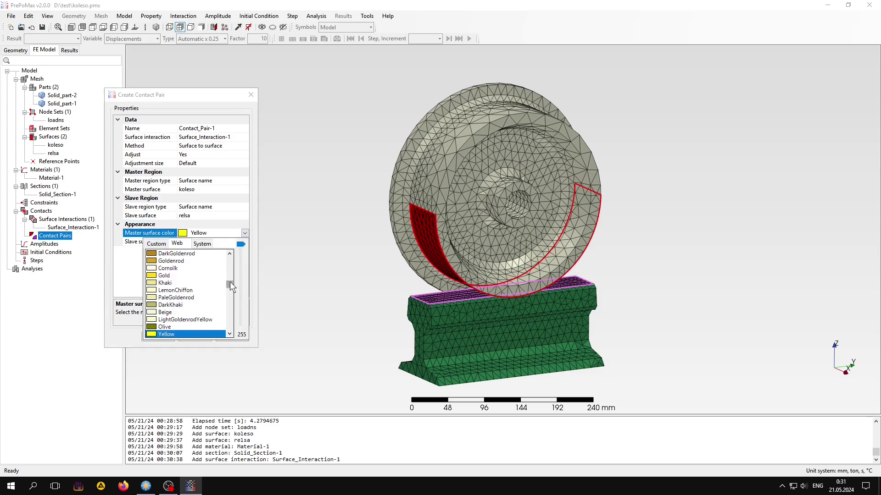
pyautogui.moveTo(231, 282); pyautogui.dragTo(232, 297)
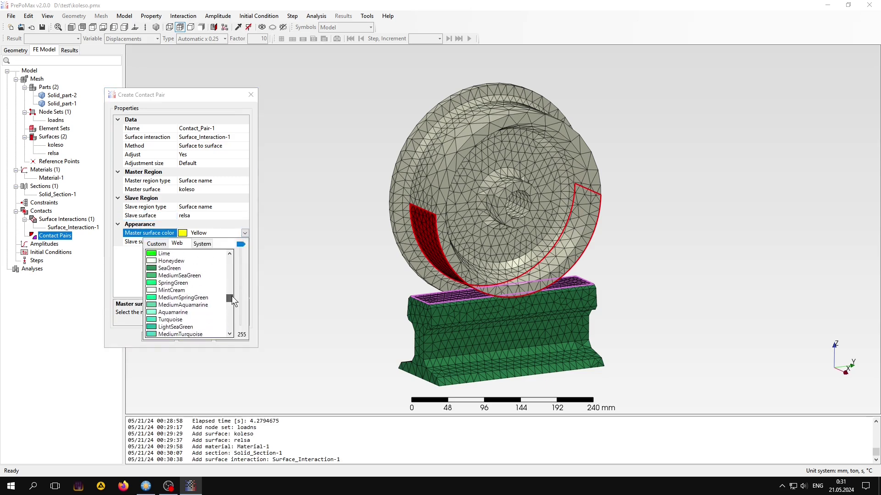
pyautogui.click(184, 319)
pyautogui.click(245, 242)
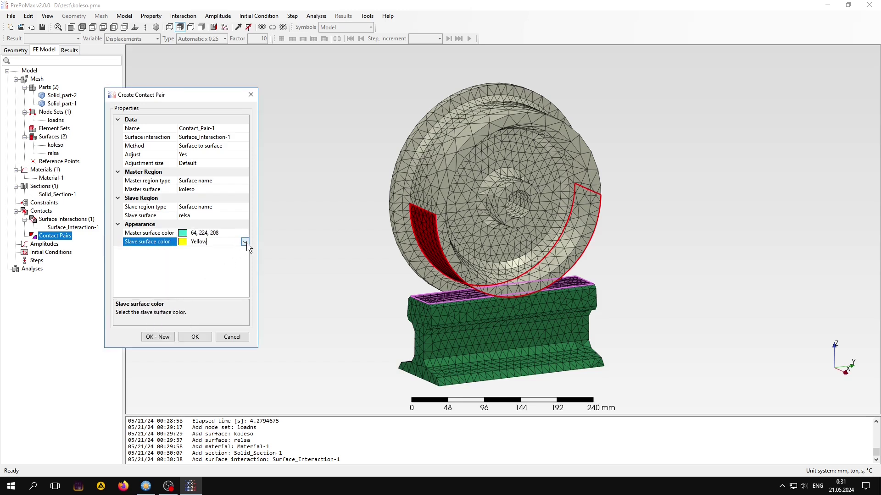
pyautogui.click(192, 269)
pyautogui.click(193, 337)
pyautogui.moveTo(316, 225)
pyautogui.mouseDown(button='middle')
pyautogui.moveTo(361, 229)
pyautogui.moveTo(321, 243)
pyautogui.moveTo(316, 229)
pyautogui.mouseUp(button='middle')
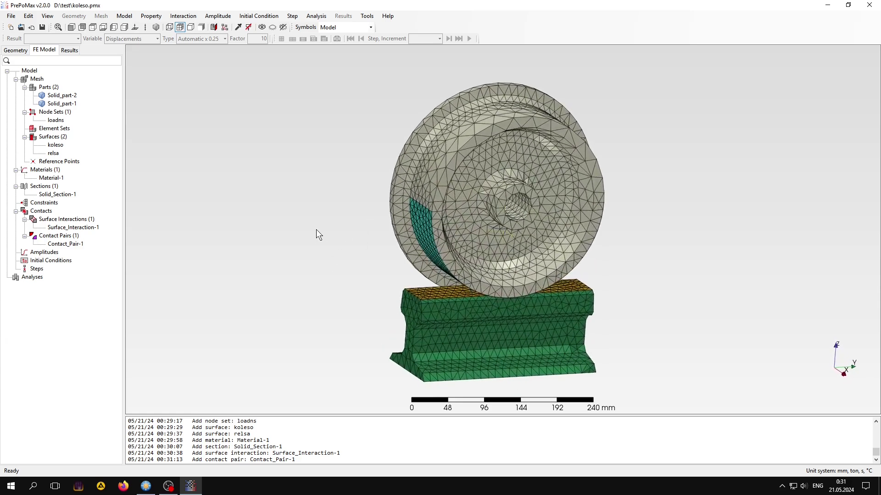
# Step: Create static analysis step Step-1
pyautogui.doubleClick(37, 269)
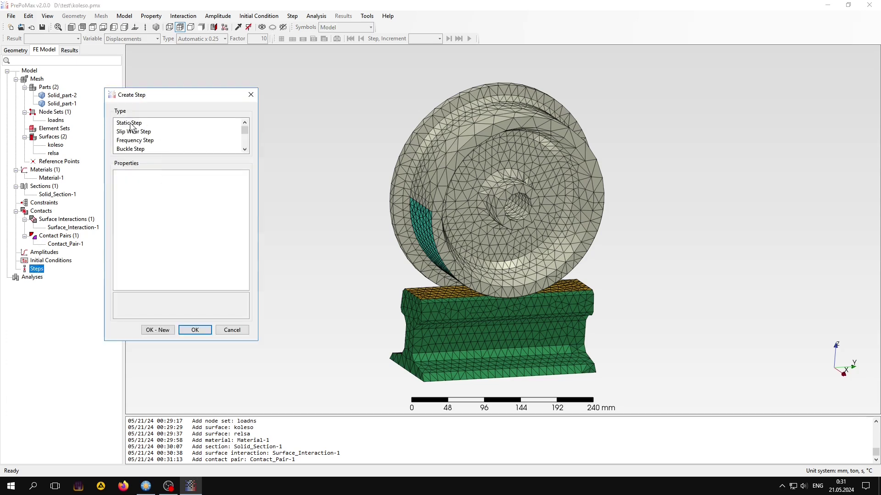
pyautogui.click(131, 123)
pyautogui.click(199, 327)
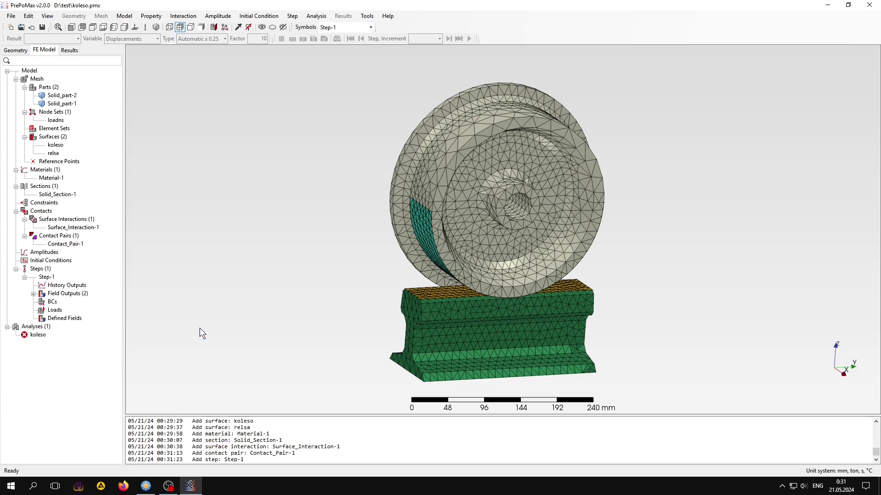
# Step: Fully fix the rail's base face with a Fixed boundary condition
pyautogui.doubleClick(52, 302)
pyautogui.click(124, 123)
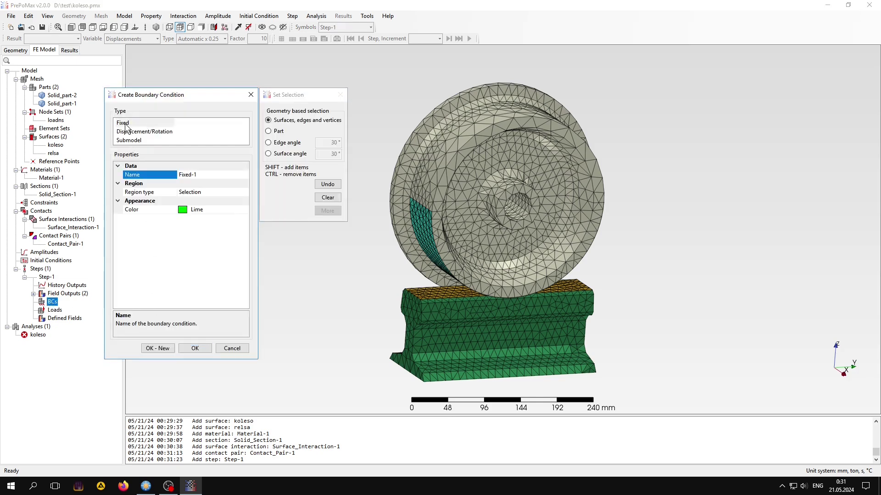
pyautogui.moveTo(374, 334); pyautogui.dragTo(378, 260, button='middle')
pyautogui.click(424, 293)
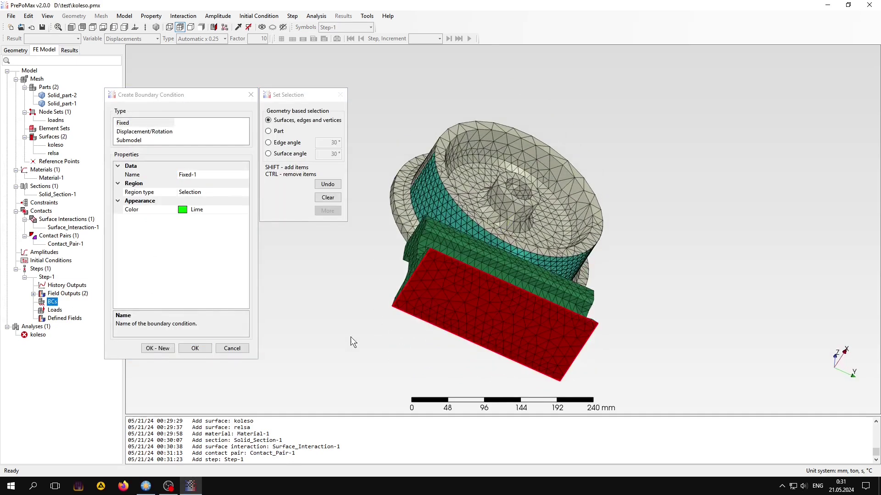
pyautogui.click(158, 348)
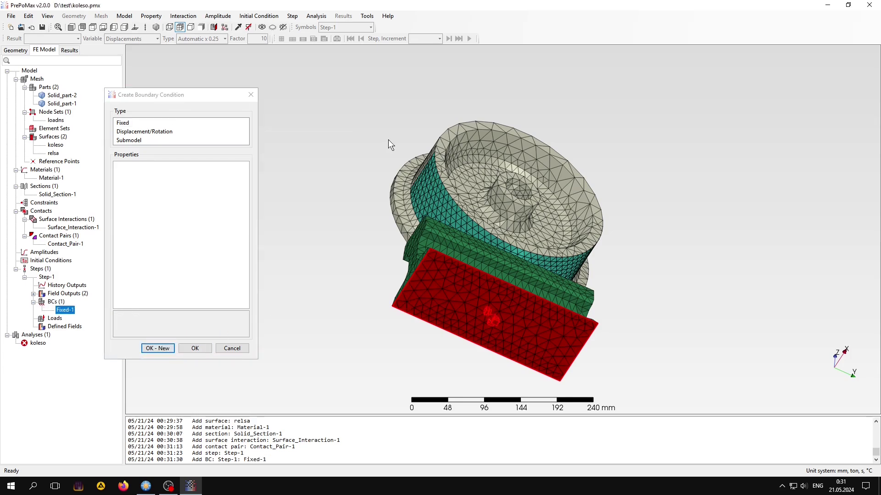
# Step: Constrain the wheel's central hole in U1 and U2 with a Displacement/Rotation condition
pyautogui.moveTo(388, 139)
pyautogui.mouseDown(button='middle')
pyautogui.moveTo(370, 208)
pyautogui.moveTo(343, 216)
pyautogui.mouseUp(button='middle')
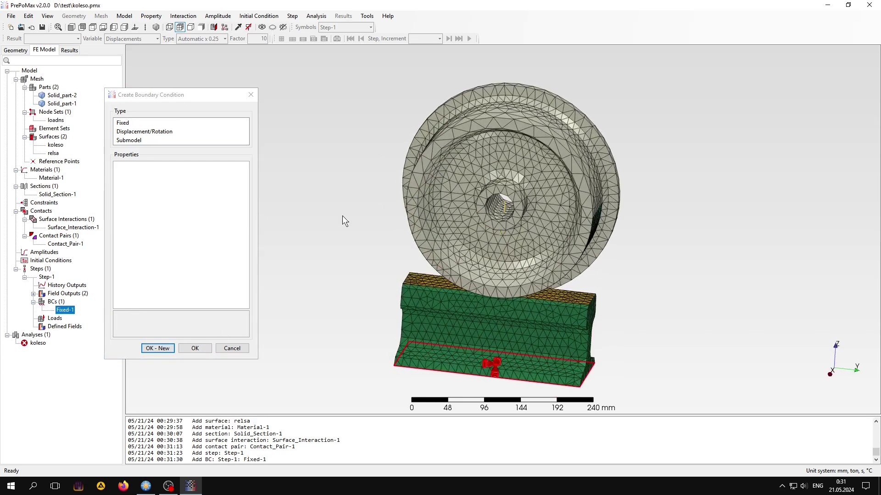
pyautogui.click(138, 131)
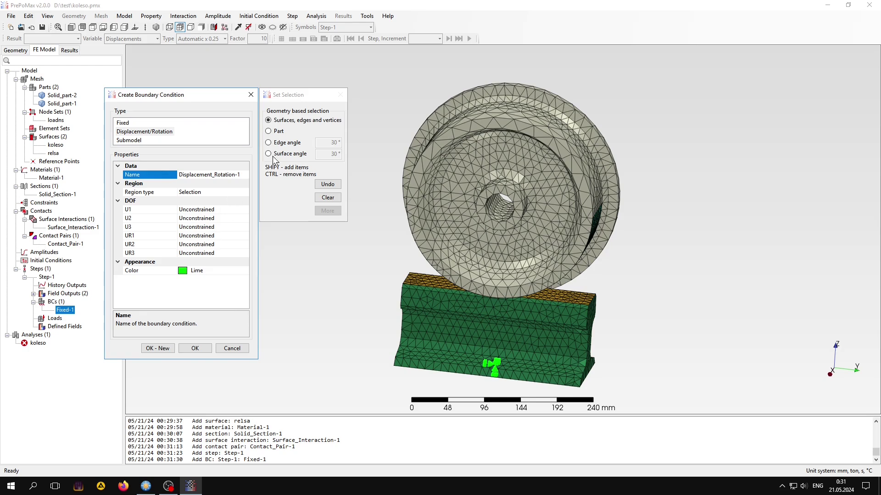
pyautogui.click(495, 212)
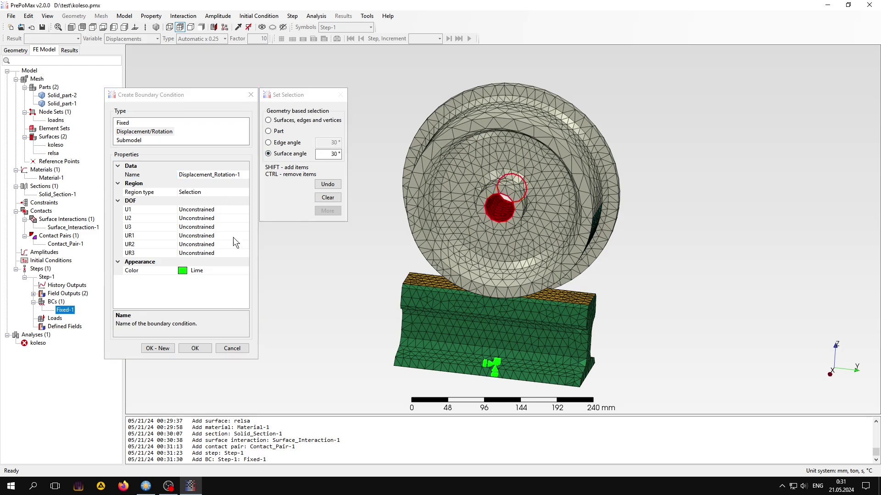
pyautogui.doubleClick(208, 210)
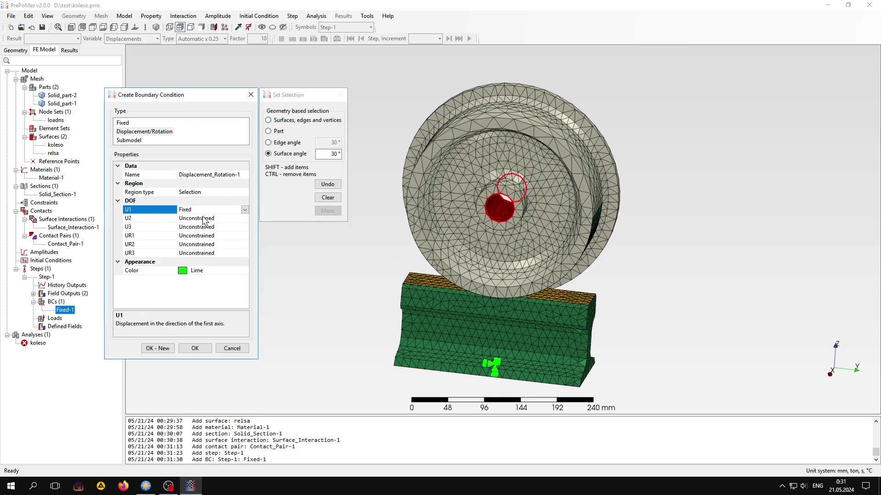
pyautogui.doubleClick(204, 218)
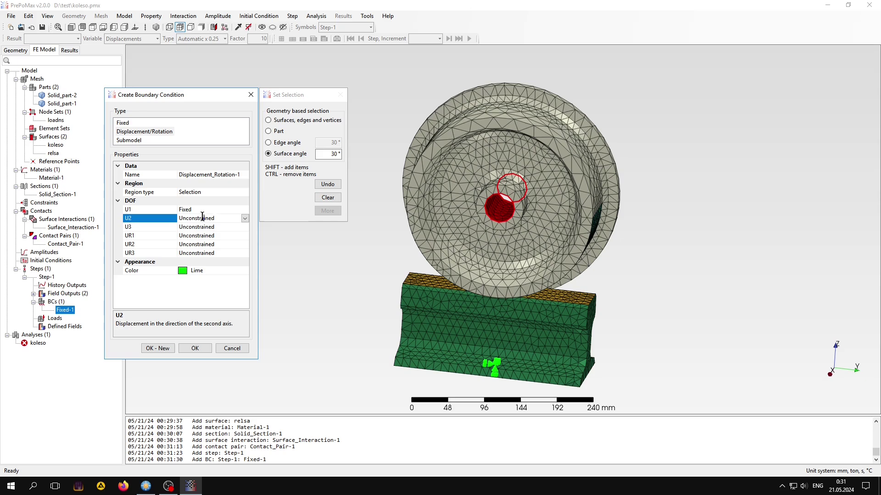
pyautogui.click(195, 350)
pyautogui.moveTo(280, 306); pyautogui.dragTo(342, 292)
# Step: Create a Concentrated Force load with region type Node set name set to loadns
pyautogui.doubleClick(55, 327)
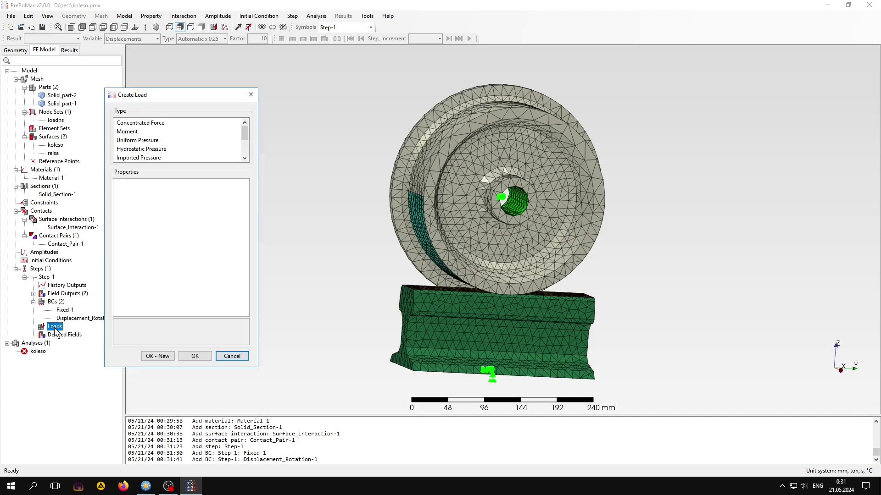
pyautogui.click(155, 123)
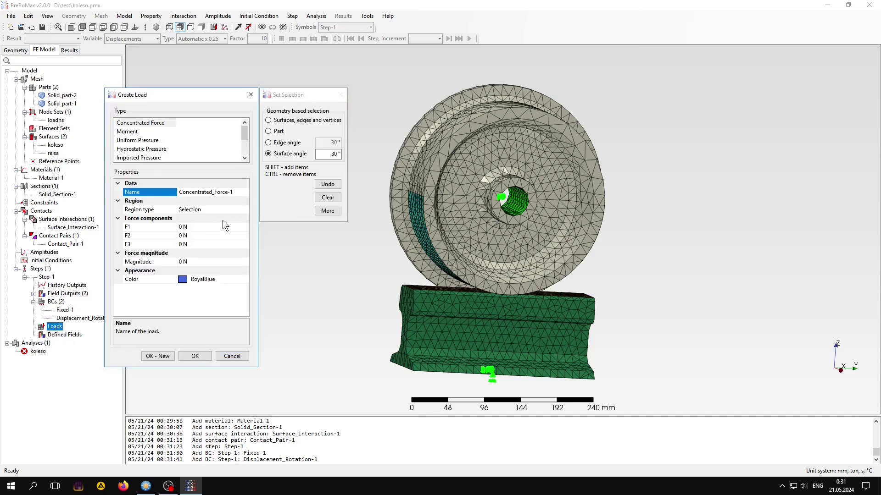
pyautogui.click(228, 210)
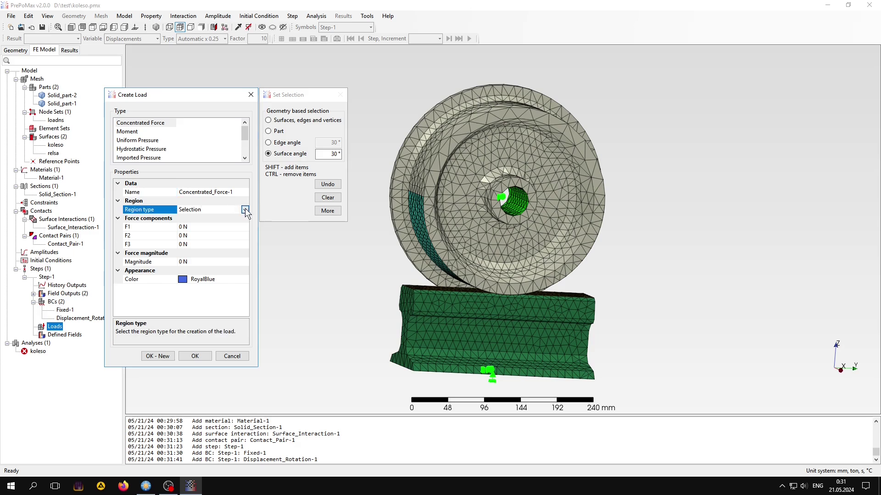
pyautogui.click(245, 209)
pyautogui.click(191, 228)
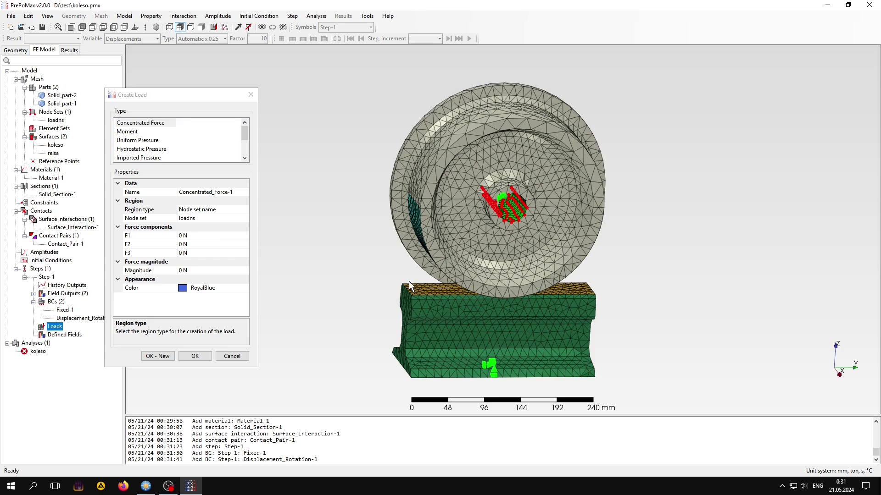
# Step: Compute 50000/80 = 625 in SpeedCrunch as the per-node force
pyautogui.click(79, 486)
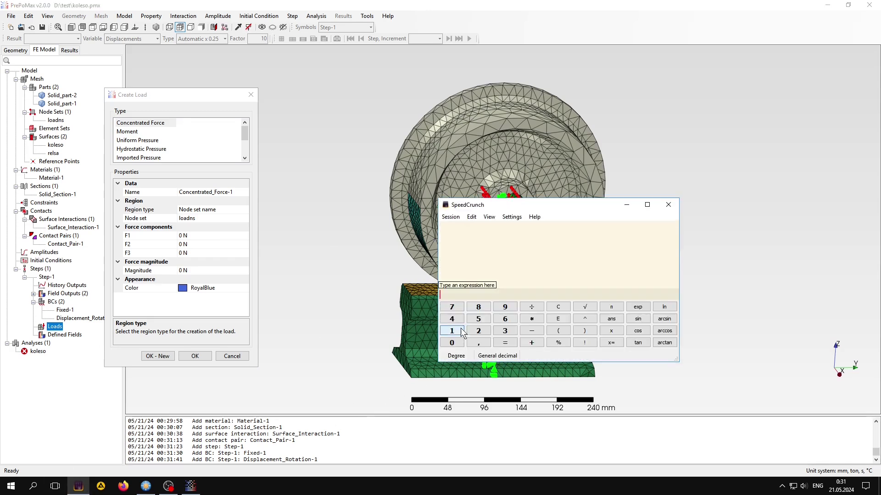
pyautogui.write('50')
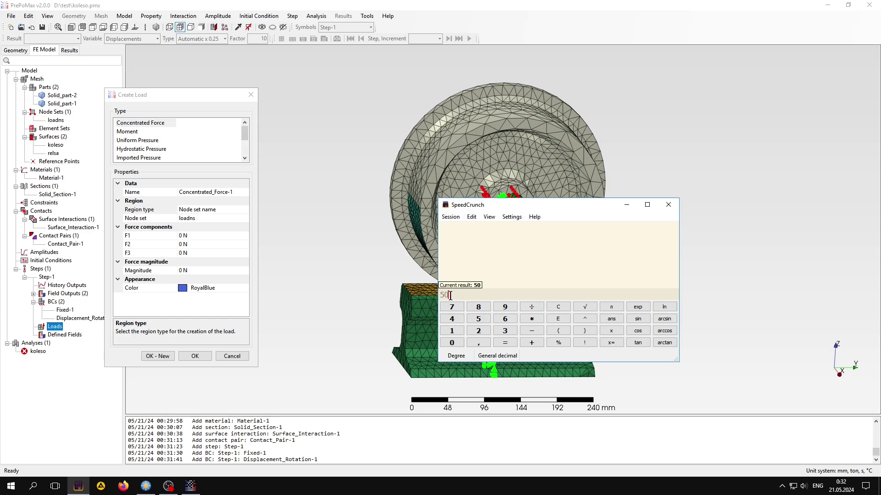
pyautogui.write('000')
pyautogui.write('/80')
pyautogui.press('Return')
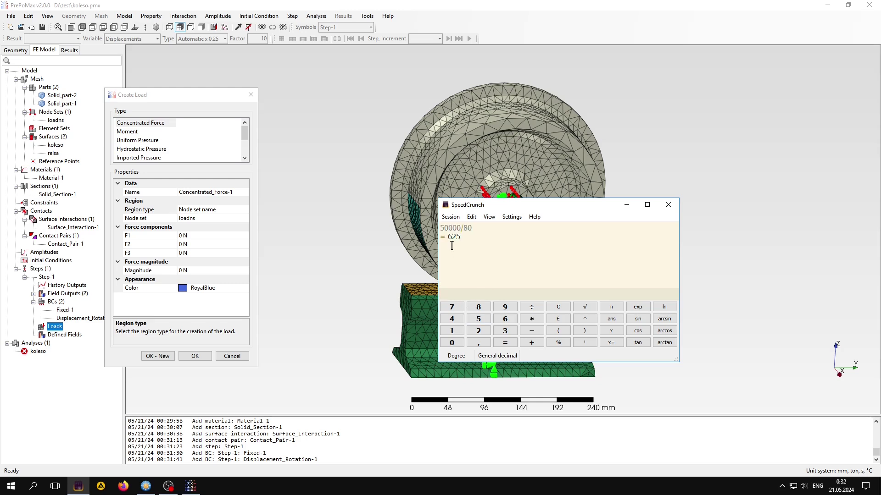
pyautogui.click(181, 252)
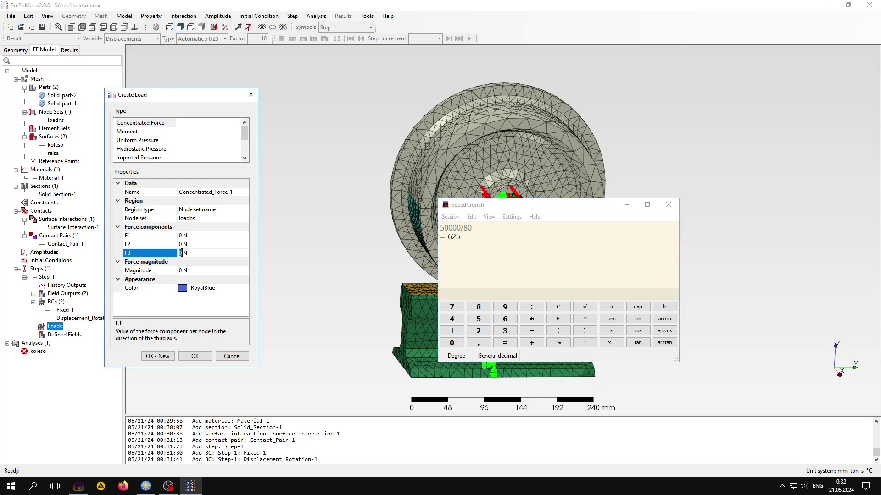
# Step: Set F3 to -625 on the load and add Concentrated_Force-1
pyautogui.write('-62')
pyautogui.write('5')
pyautogui.press('Return')
pyautogui.click(669, 205)
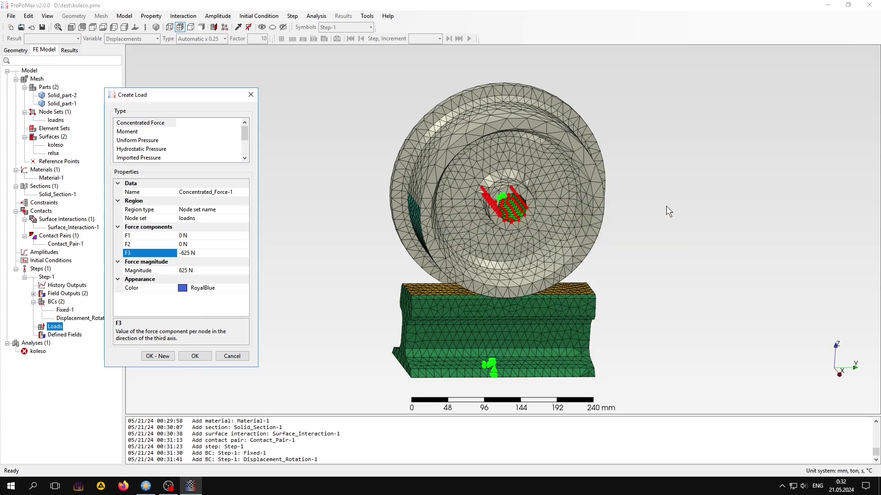
pyautogui.click(193, 357)
pyautogui.moveTo(355, 296); pyautogui.dragTo(355, 308, button='middle')
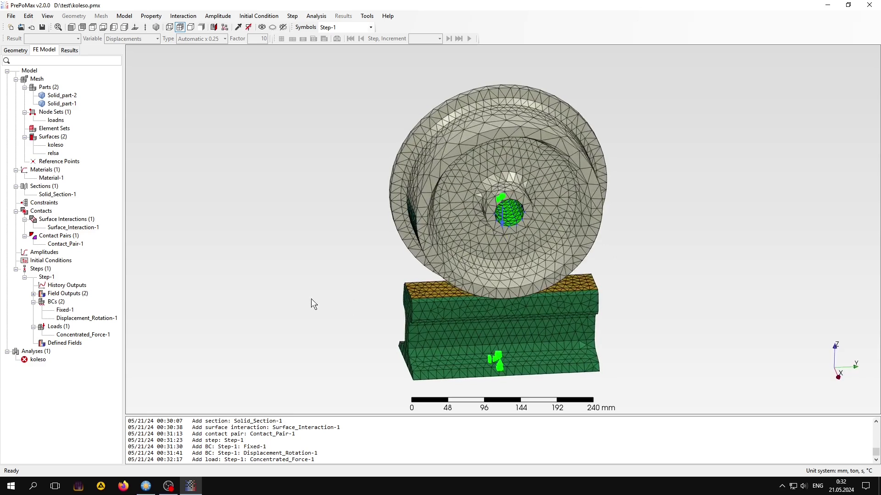
# Step: Start a contact history output recording CSTR and CF variables
pyautogui.doubleClick(66, 286)
pyautogui.moveTo(180, 98); pyautogui.dragTo(218, 101)
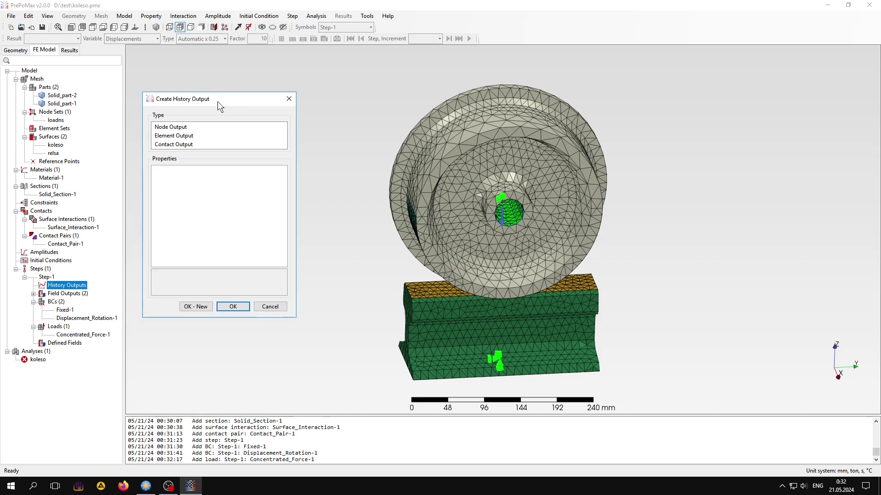
pyautogui.click(175, 146)
pyautogui.click(201, 188)
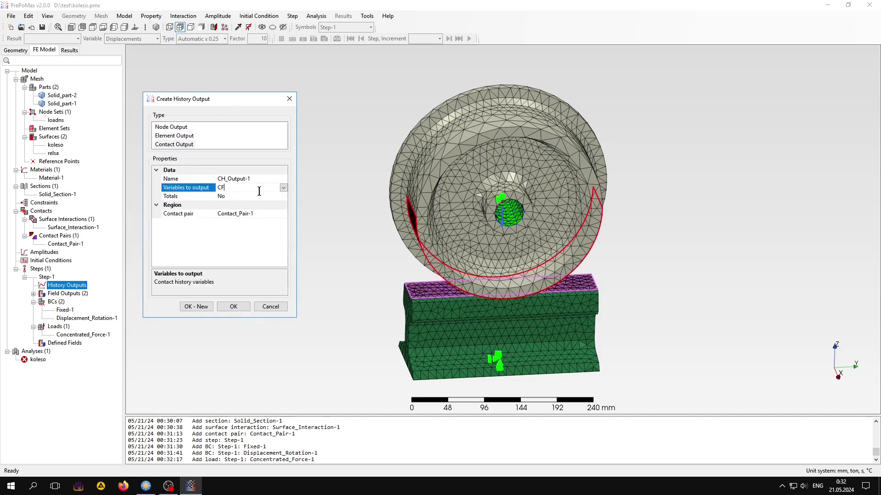
pyautogui.click(284, 188)
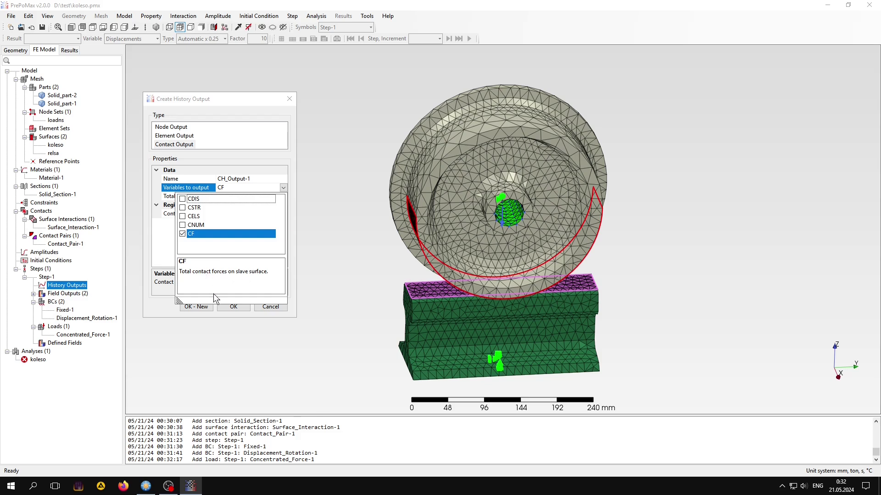
pyautogui.click(201, 199)
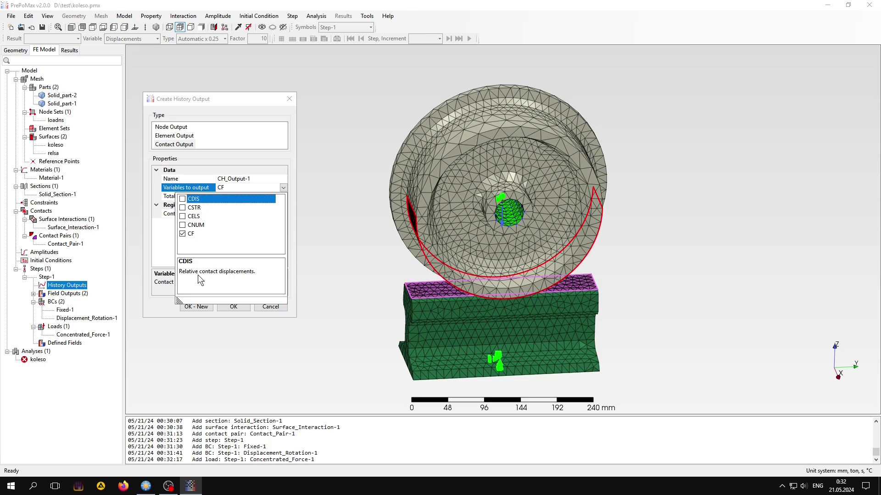
pyautogui.click(194, 208)
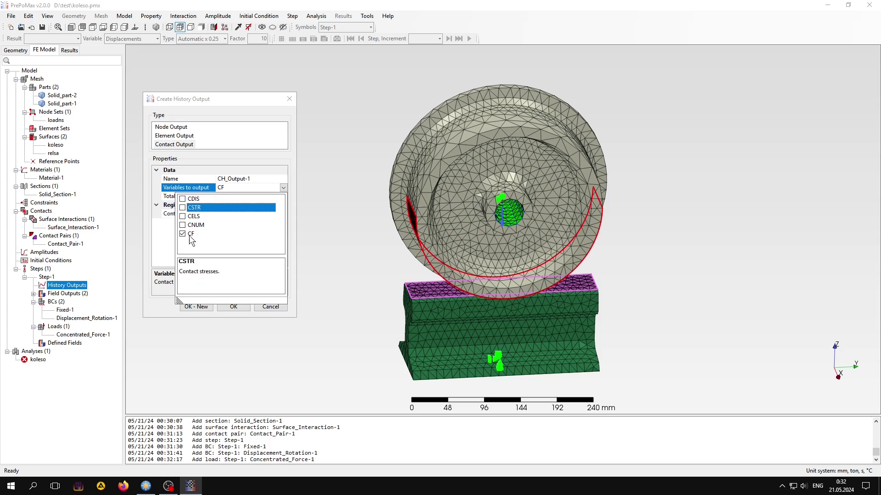
pyautogui.click(183, 208)
pyautogui.click(166, 248)
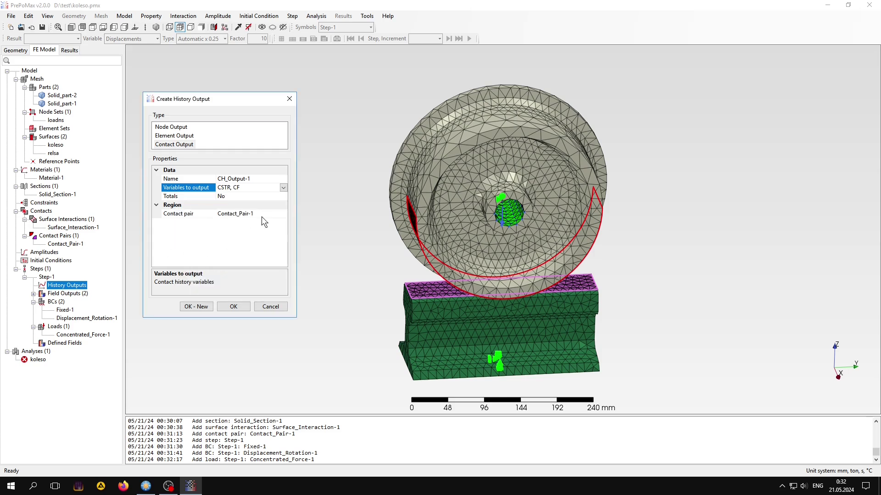
# Step: Set Totals to Yes, create CH_Output-1 and save the model
pyautogui.click(241, 200)
pyautogui.click(284, 197)
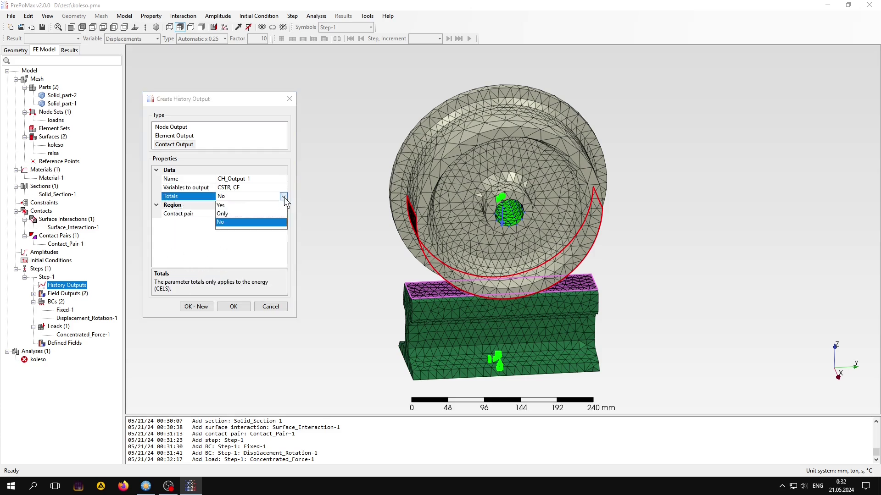
pyautogui.click(223, 206)
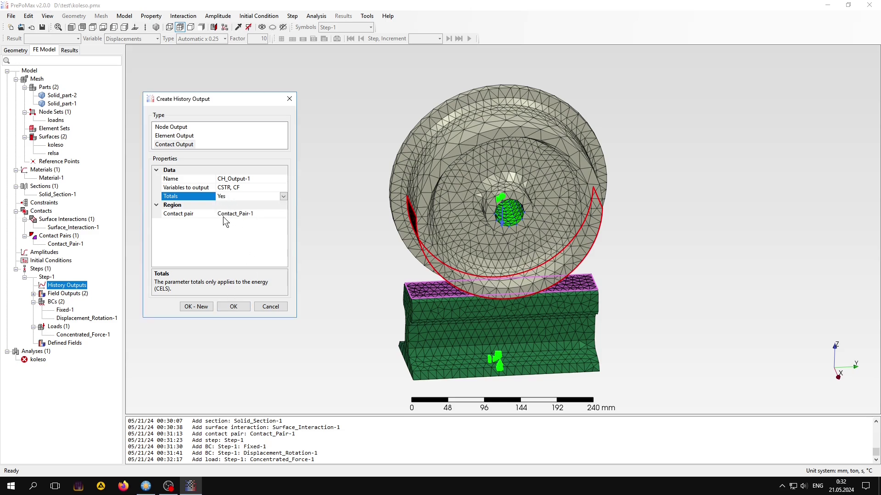
pyautogui.click(233, 306)
pyautogui.hotkey('ctrl', 's')
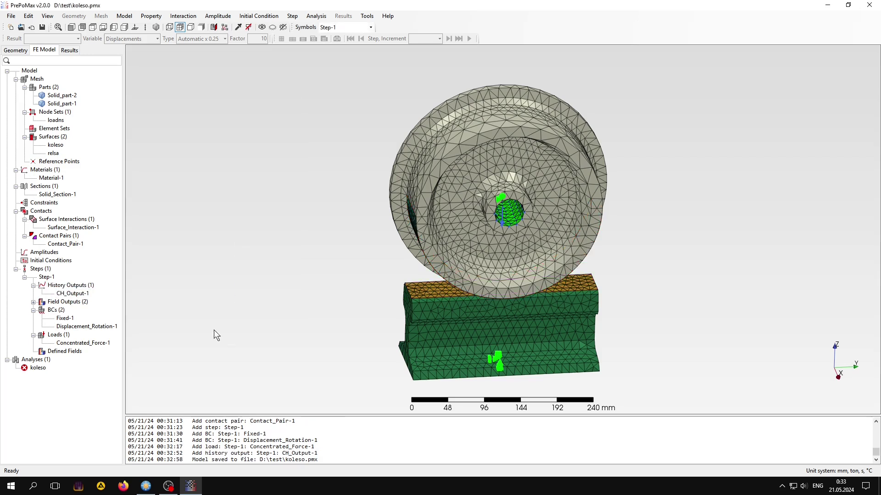
# Step: Run the koleso analysis and open its results showing 0.05437 mm max displacement
pyautogui.rightClick(33, 367)
pyautogui.click(69, 394)
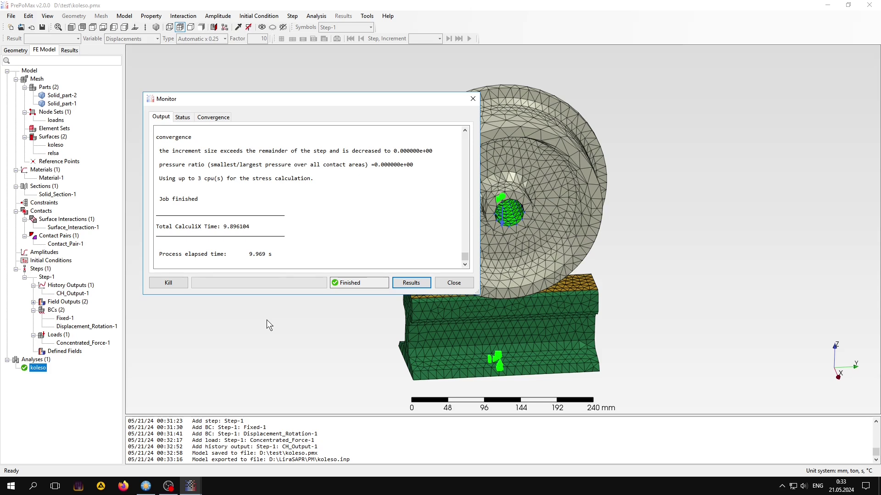
pyautogui.click(409, 283)
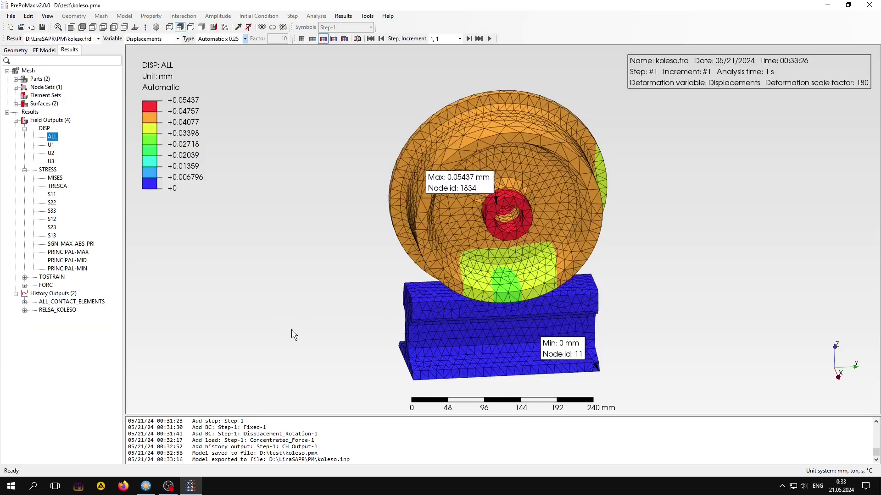
# Step: Set deformation scale to Automatic x 0.5 and plot vertical displacement U3
pyautogui.moveTo(371, 270)
pyautogui.mouseDown(button='middle')
pyautogui.moveTo(367, 236)
pyautogui.moveTo(473, 234)
pyautogui.moveTo(535, 248)
pyautogui.moveTo(496, 260)
pyautogui.moveTo(366, 257)
pyautogui.moveTo(356, 291)
pyautogui.moveTo(366, 298)
pyautogui.moveTo(384, 260)
pyautogui.mouseUp(button='middle')
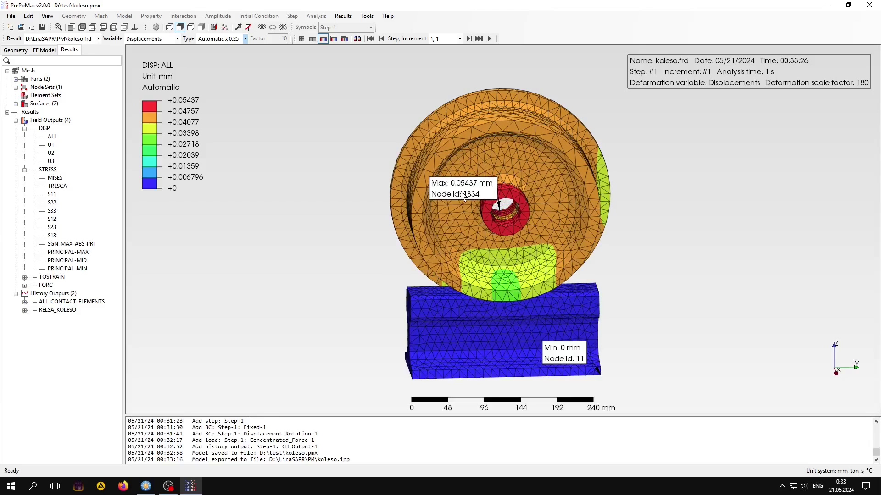
pyautogui.moveTo(459, 191); pyautogui.dragTo(630, 188)
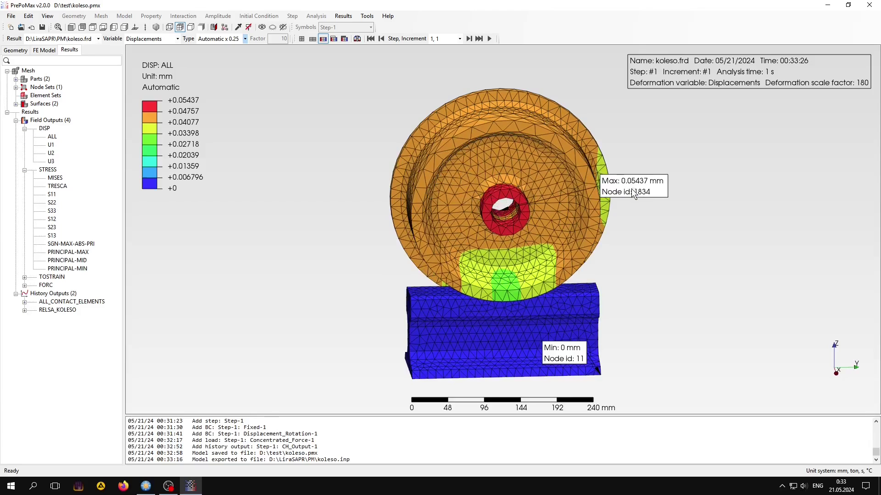
pyautogui.click(245, 39)
pyautogui.click(229, 76)
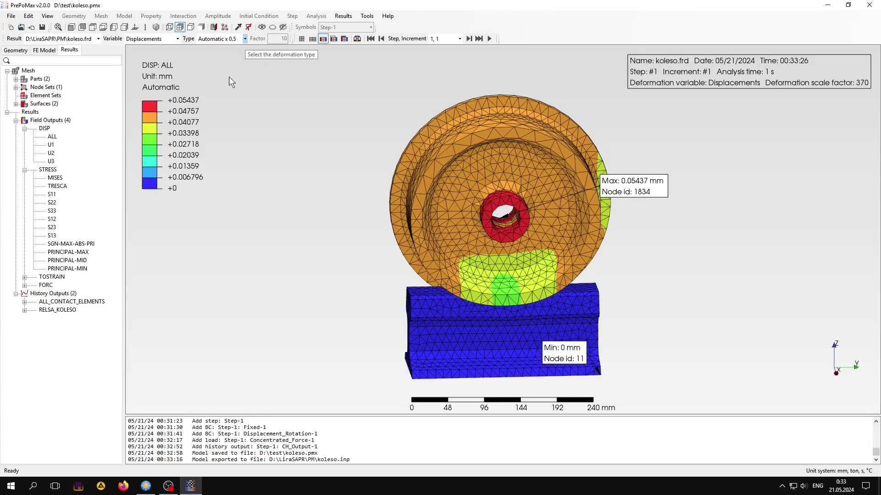
pyautogui.moveTo(373, 301)
pyautogui.mouseDown(button='middle')
pyautogui.moveTo(371, 262)
pyautogui.moveTo(359, 298)
pyautogui.moveTo(370, 305)
pyautogui.mouseUp(button='middle')
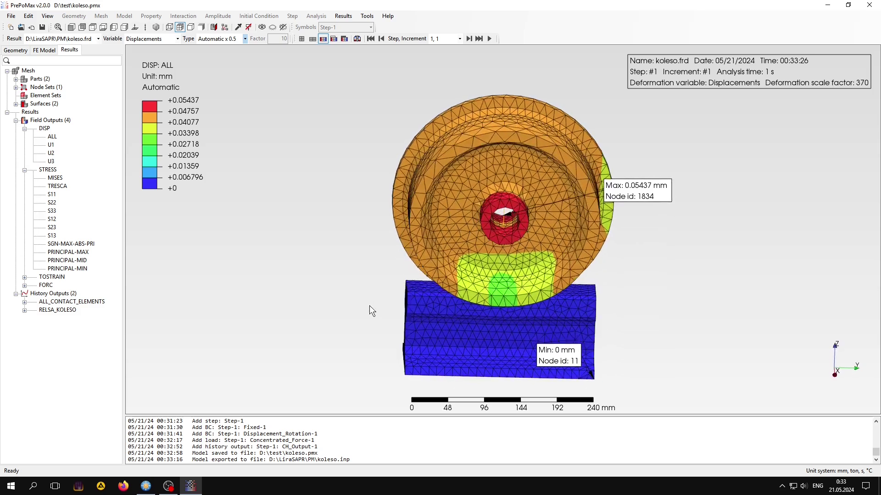
pyautogui.click(51, 161)
pyautogui.moveTo(406, 306); pyautogui.dragTo(398, 293, button='middle')
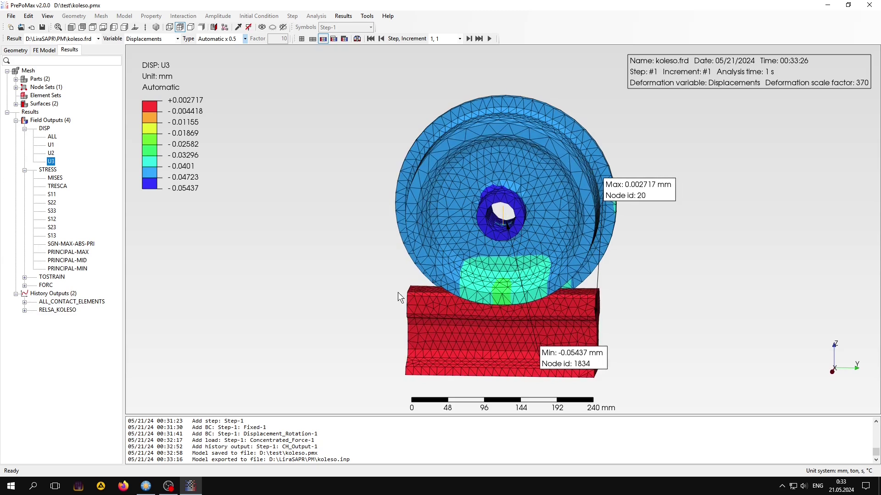
# Step: Plot MISES, TRESCA and SGN-MAX-ABS-PRI, then list ALL_CONTACT_ELEMENTS contact stress outputs
pyautogui.click(59, 27)
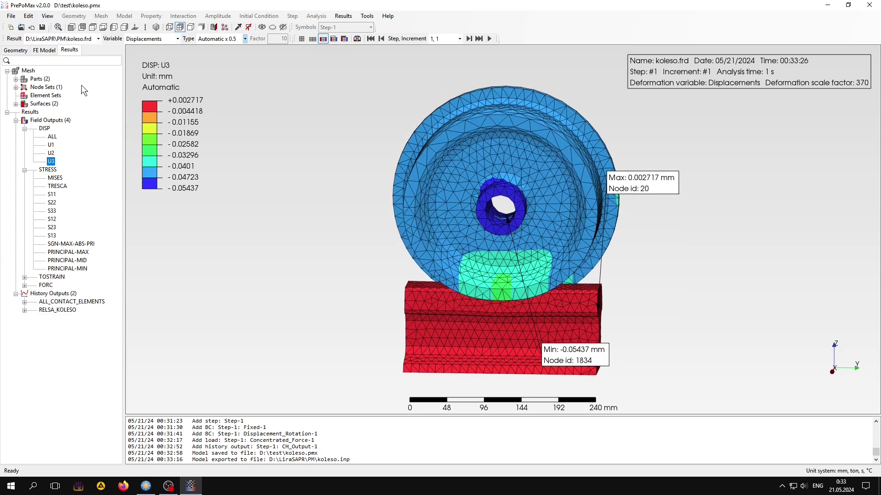
pyautogui.click(64, 191)
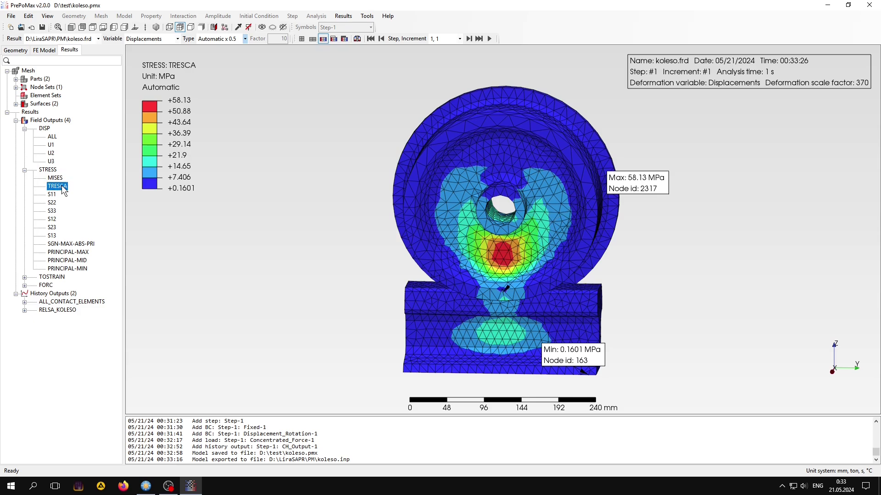
pyautogui.click(68, 245)
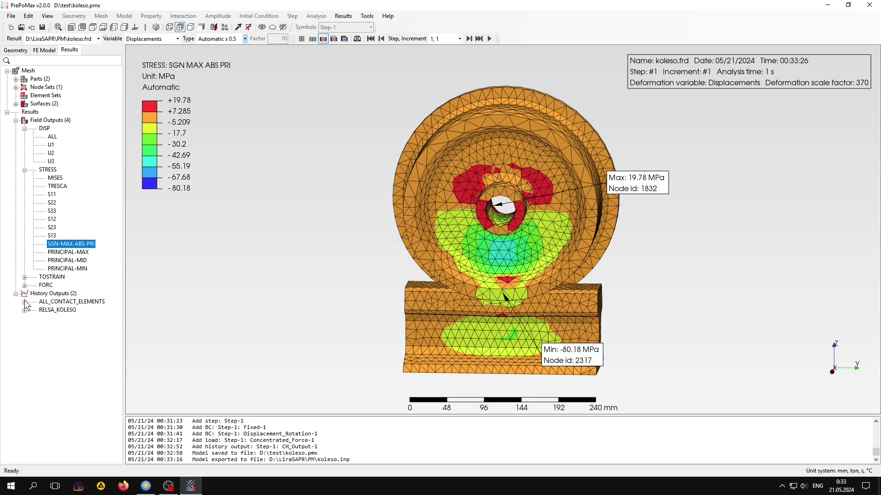
pyautogui.click(72, 295)
pyautogui.click(25, 302)
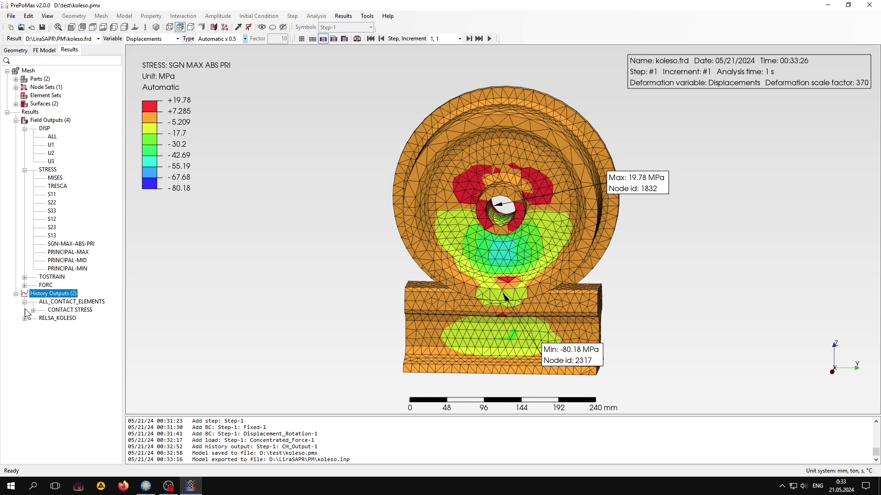
pyautogui.click(33, 311)
# Step: Review the PRESS contact pressure table and the RELSA_KOLESO total force FZ of -50000 N
pyautogui.doubleClick(63, 317)
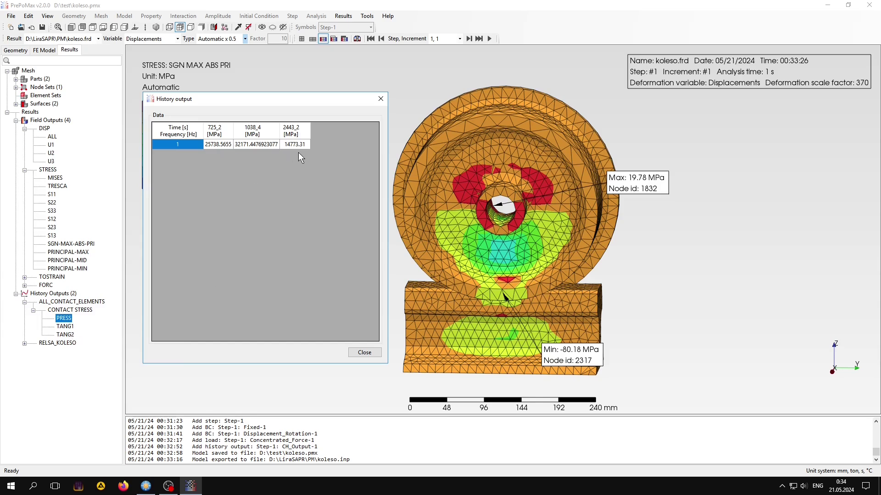
pyautogui.click(380, 99)
pyautogui.click(25, 343)
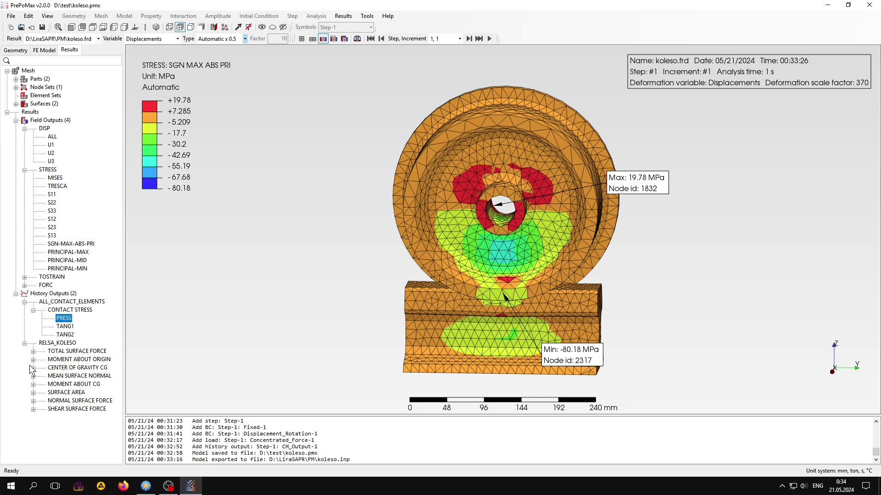
pyautogui.click(33, 352)
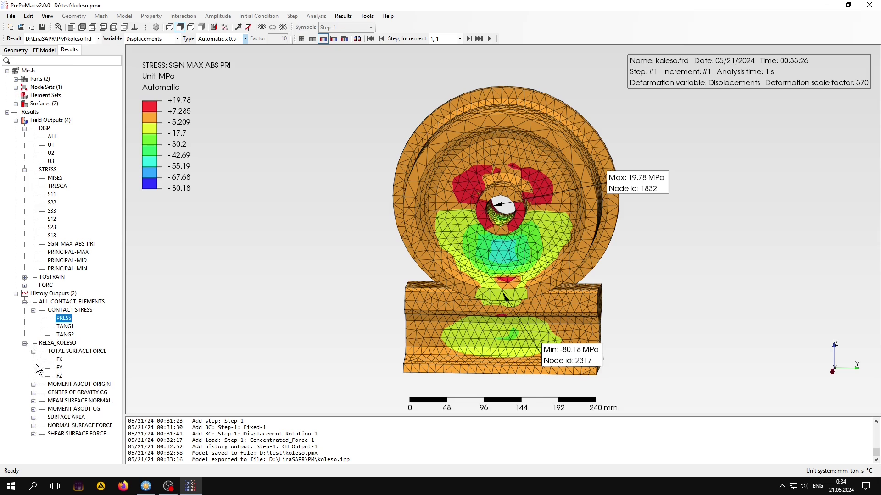
pyautogui.doubleClick(59, 376)
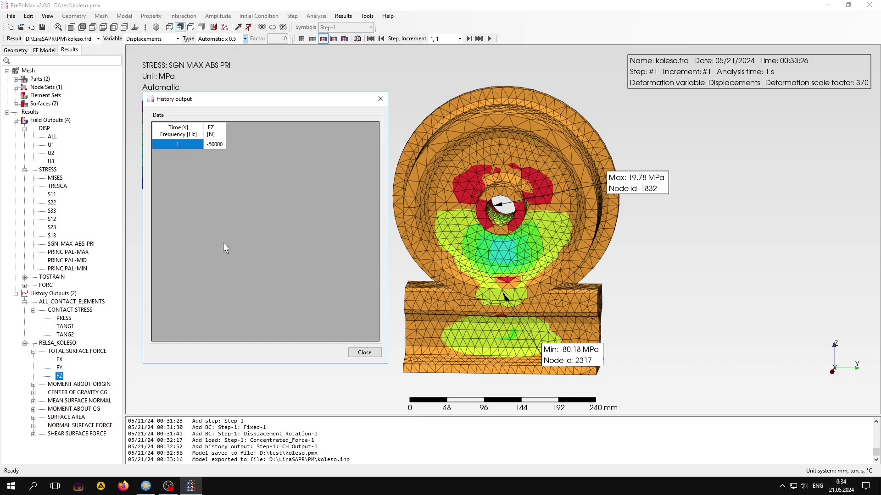
pyautogui.click(373, 356)
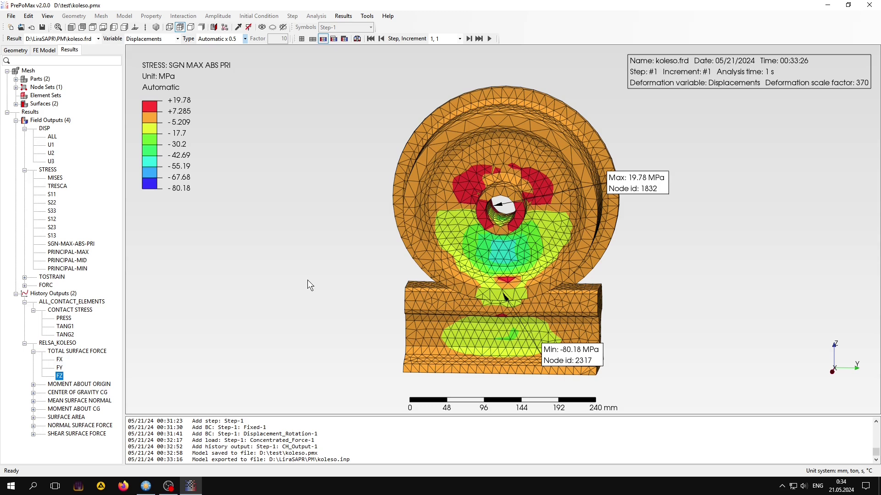
# Step: Replot the Mises stress contour and bring up the context menu for the rail part Solid_part-2
pyautogui.click(53, 179)
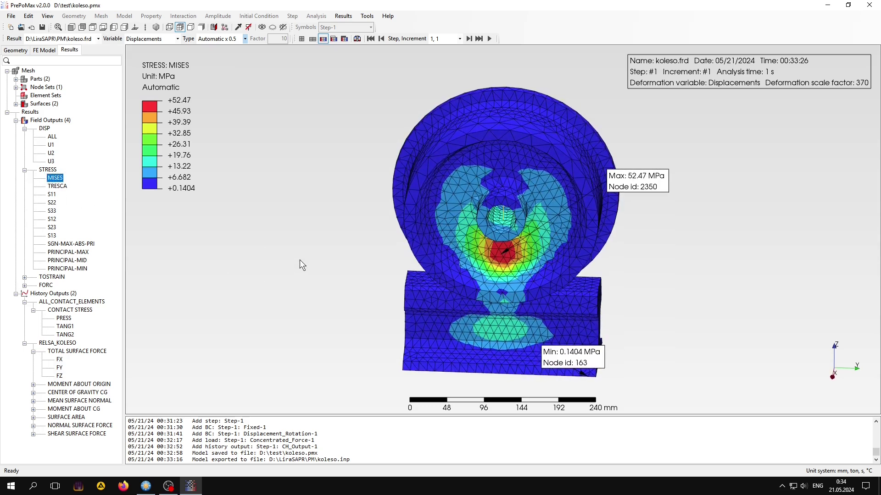
pyautogui.click(7, 113)
pyautogui.click(15, 79)
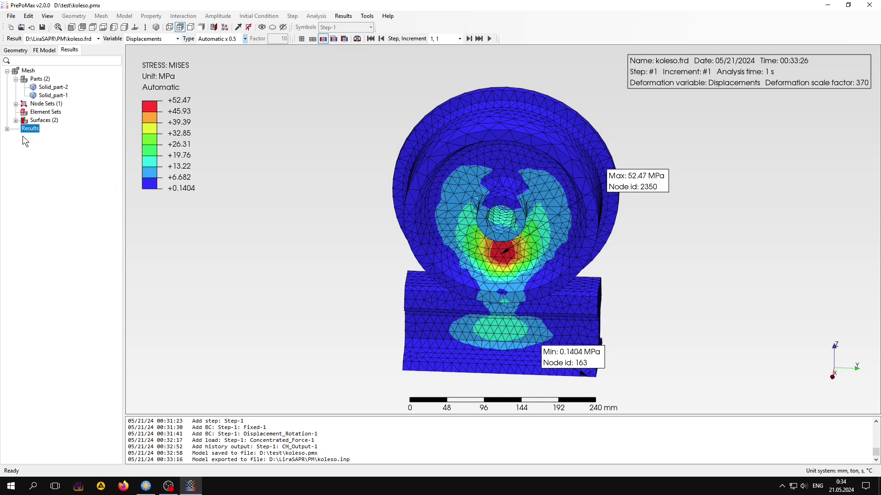
pyautogui.click(55, 89)
pyautogui.rightClick(55, 87)
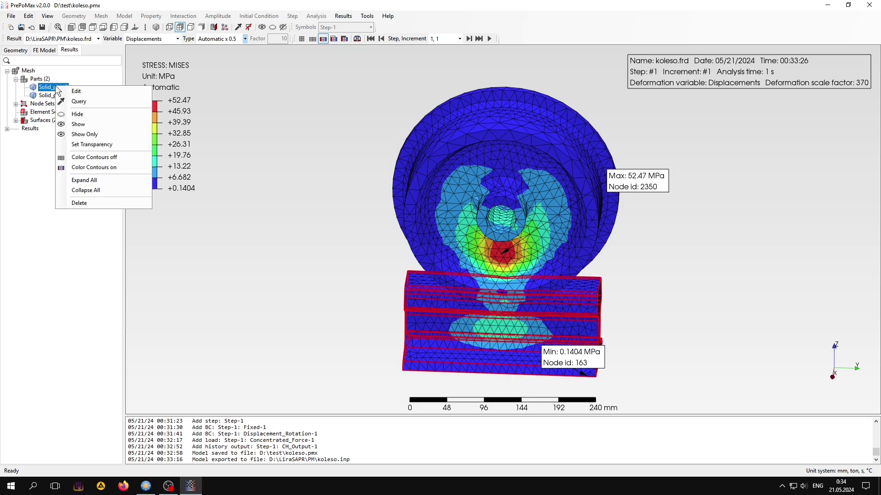
# Step: Hide the rail Solid_part-2, orbit and zoom around the wheel alone, then show the rail again
pyautogui.click(78, 115)
pyautogui.click(361, 347)
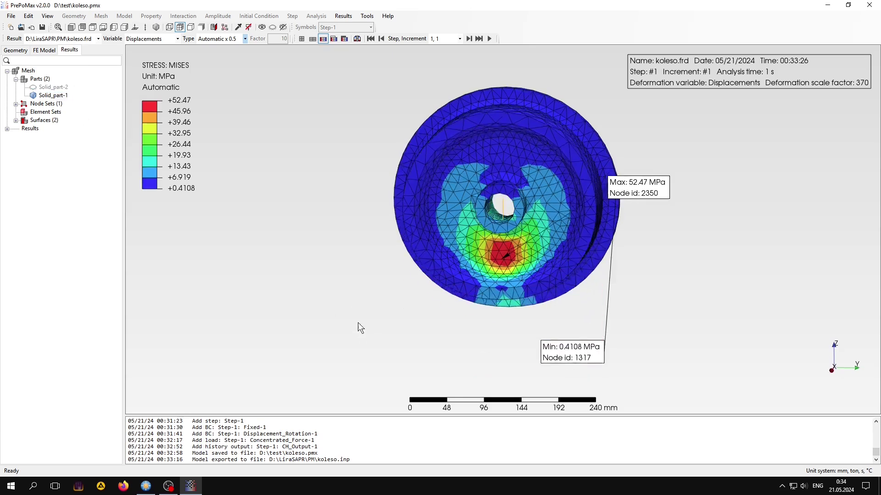
pyautogui.moveTo(361, 351); pyautogui.dragTo(477, 291)
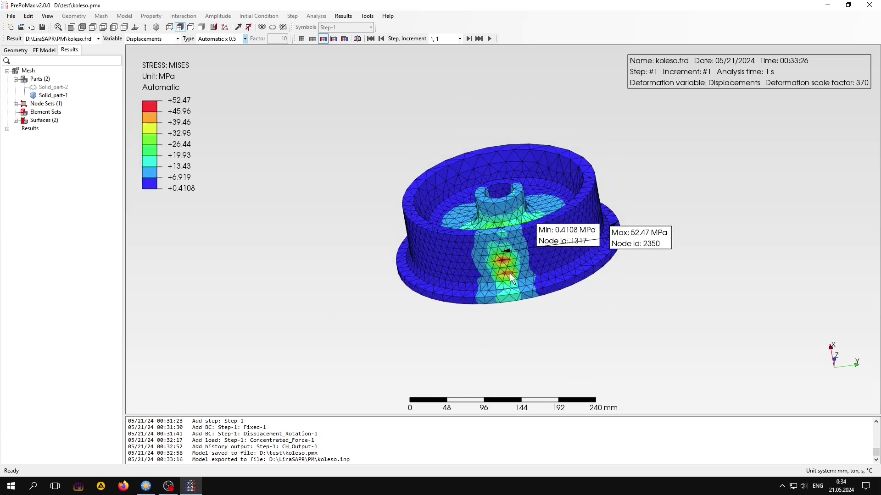
pyautogui.scroll(2, 518, 265)
pyautogui.scroll(2, 519, 265)
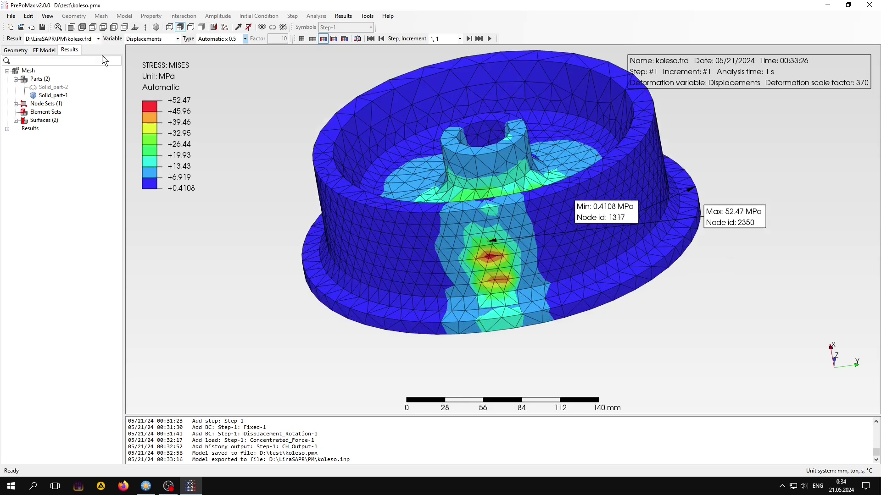
pyautogui.click(263, 27)
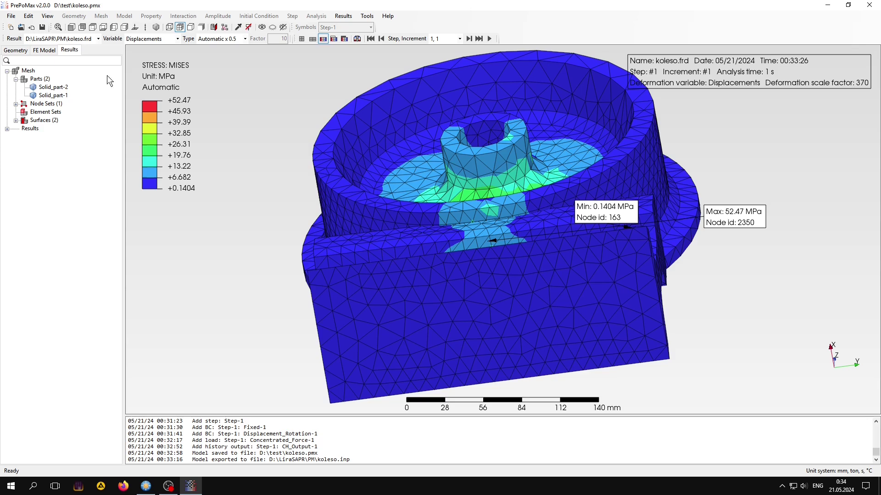
# Step: Hide the wheel Solid_part-1 and orbit the rail to inspect it from several angles
pyautogui.rightClick(52, 96)
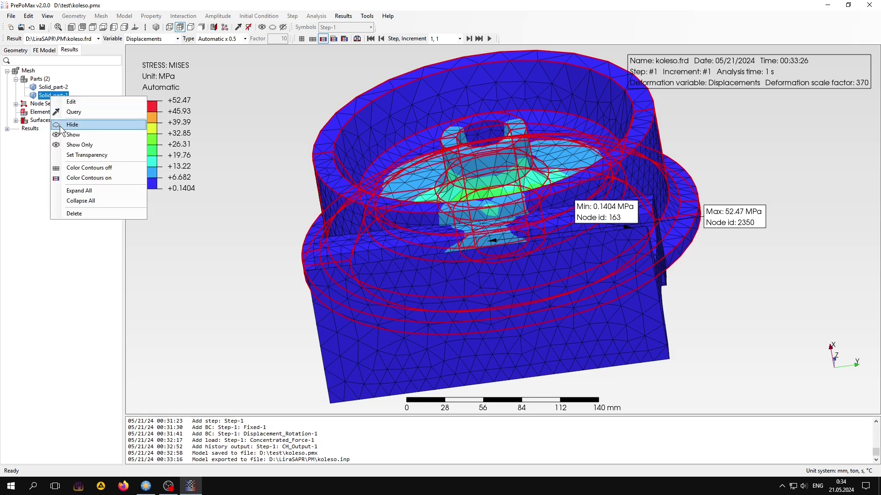
pyautogui.click(72, 125)
pyautogui.moveTo(321, 193); pyautogui.dragTo(327, 257, button='middle')
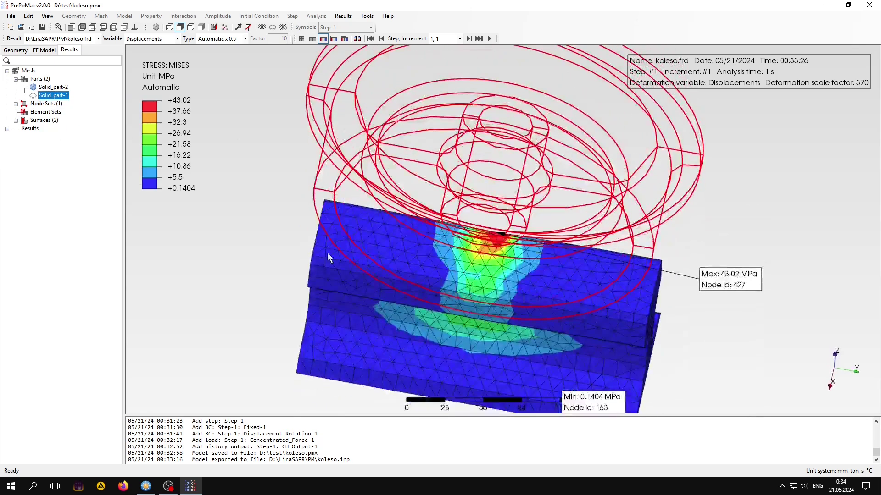
pyautogui.click(267, 255)
pyautogui.moveTo(267, 255); pyautogui.dragTo(235, 318, button='middle')
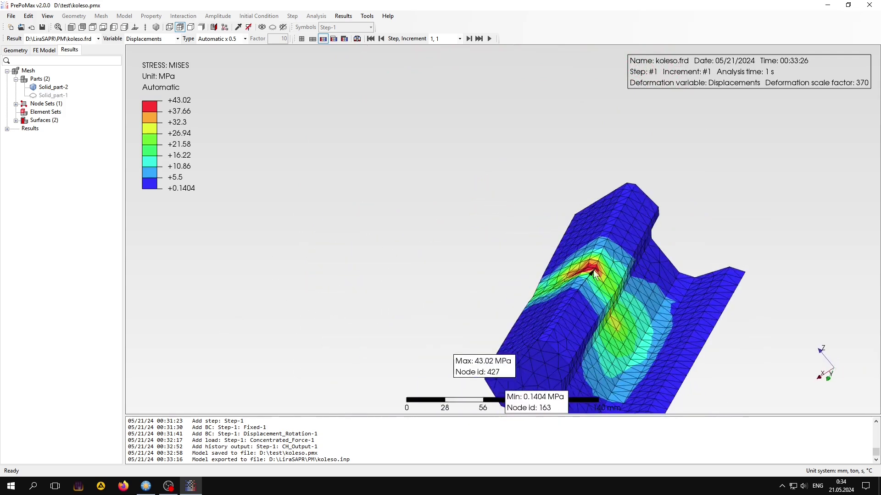
pyautogui.moveTo(593, 274)
pyautogui.mouseDown(button='middle')
pyautogui.moveTo(645, 304)
pyautogui.moveTo(654, 322)
pyautogui.moveTo(582, 335)
pyautogui.mouseUp(button='middle')
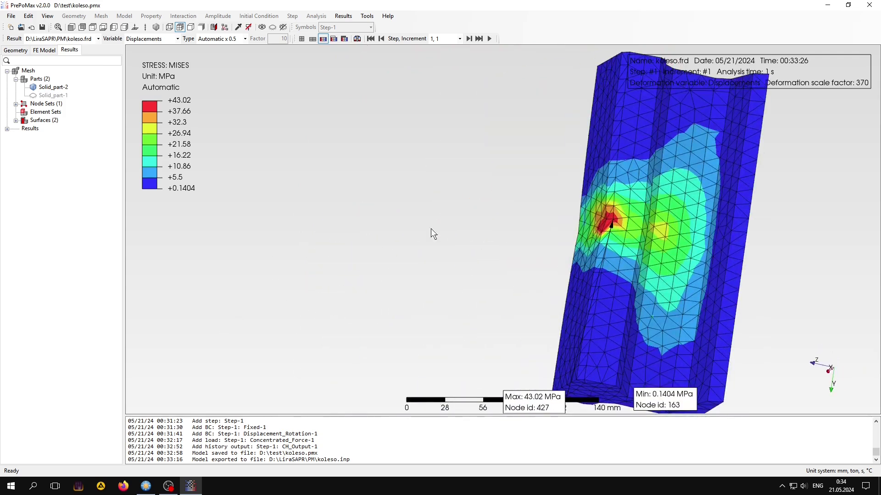
pyautogui.moveTo(224, 65)
pyautogui.mouseDown(button='middle')
pyautogui.moveTo(421, 206)
pyautogui.moveTo(477, 217)
pyautogui.moveTo(485, 210)
pyautogui.moveTo(464, 214)
pyautogui.moveTo(473, 266)
pyautogui.moveTo(461, 224)
pyautogui.mouseUp(button='middle')
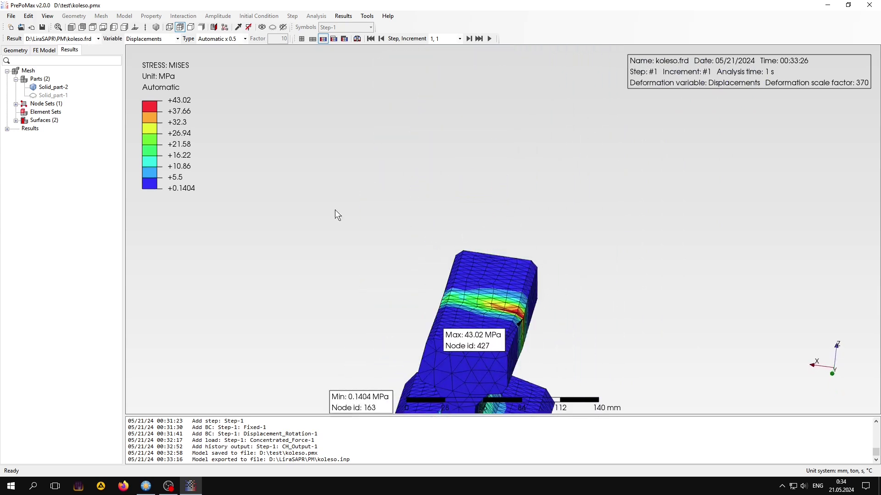
pyautogui.click(58, 27)
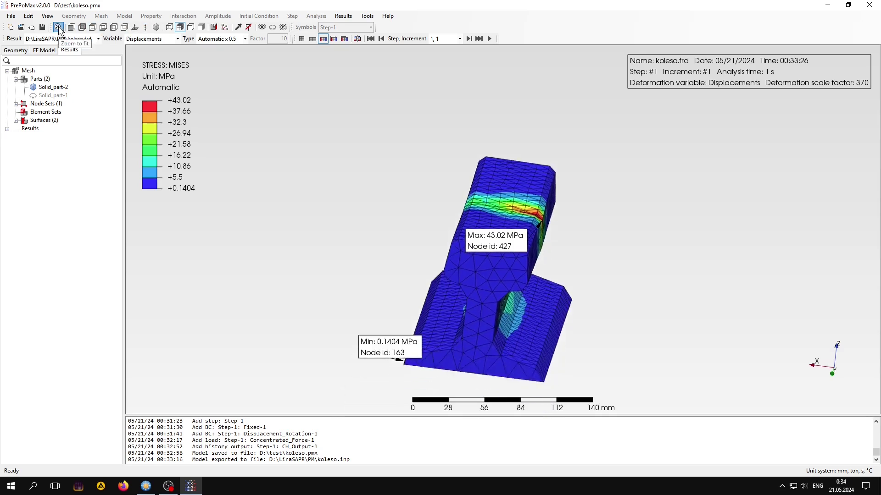
pyautogui.moveTo(513, 311)
pyautogui.mouseDown(button='middle')
pyautogui.moveTo(449, 308)
pyautogui.moveTo(467, 320)
pyautogui.mouseUp(button='middle')
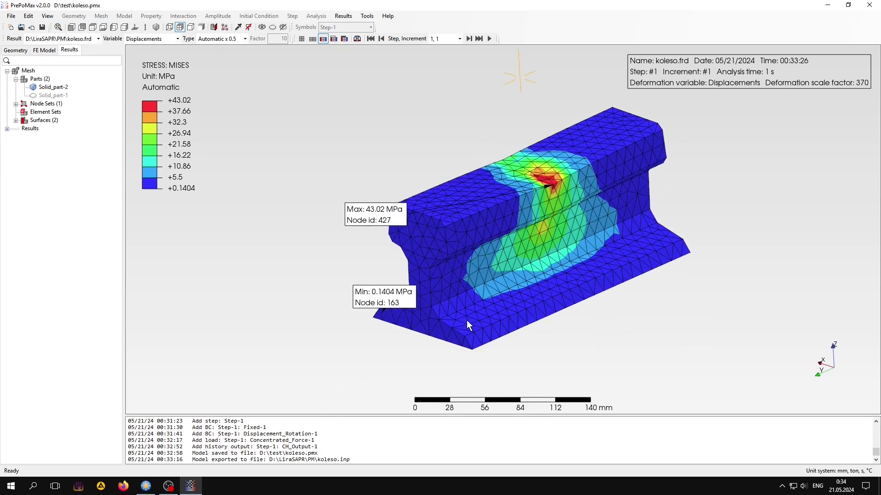
# Step: Show the wheel again and fit the whole wheel-and-rail model in view
pyautogui.click(262, 27)
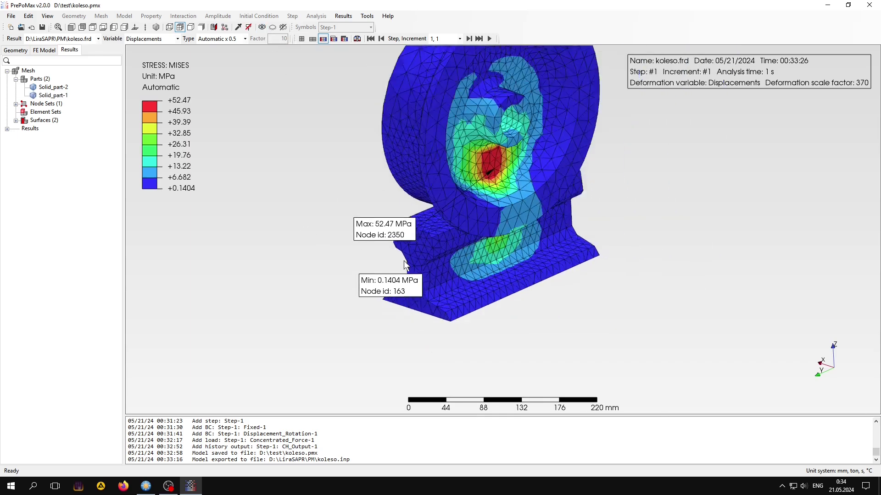
pyautogui.moveTo(416, 253)
pyautogui.mouseDown(button='middle')
pyautogui.moveTo(499, 249)
pyautogui.moveTo(539, 271)
pyautogui.moveTo(529, 262)
pyautogui.mouseUp(button='middle')
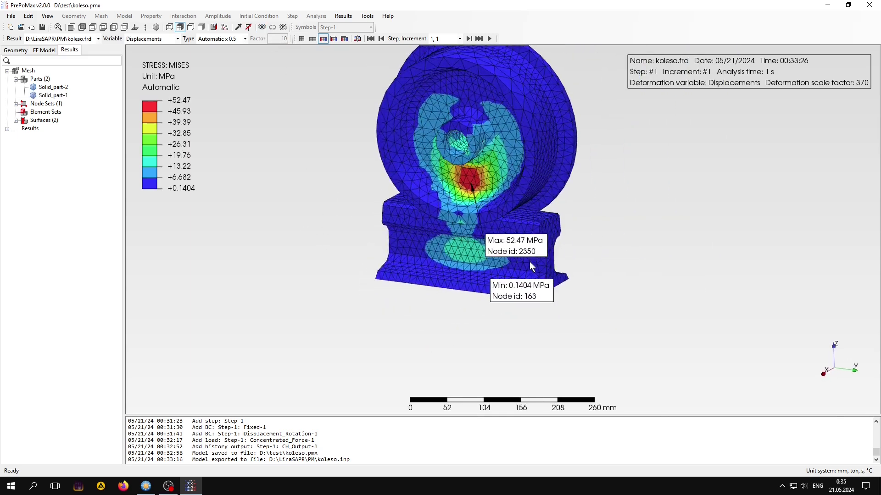
pyautogui.click(58, 27)
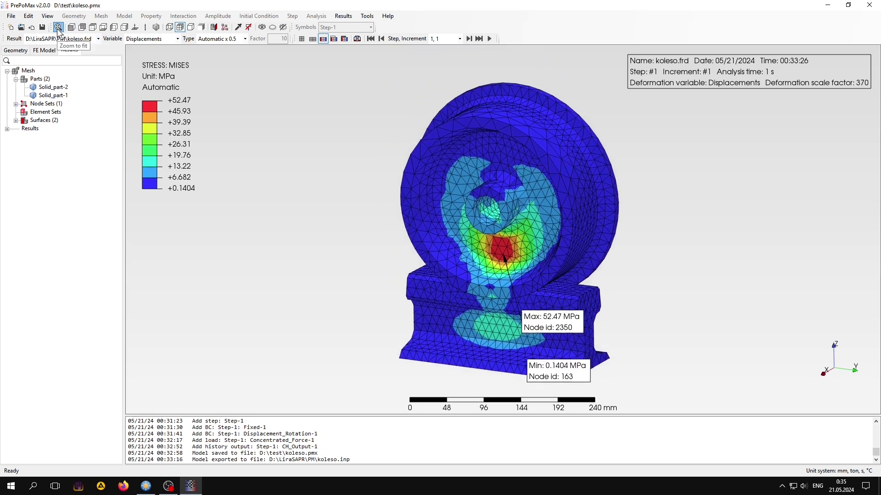
# Step: Make the wheel Solid_part-1 semi-transparent and zoom toward the rail contact zone
pyautogui.rightClick(59, 97)
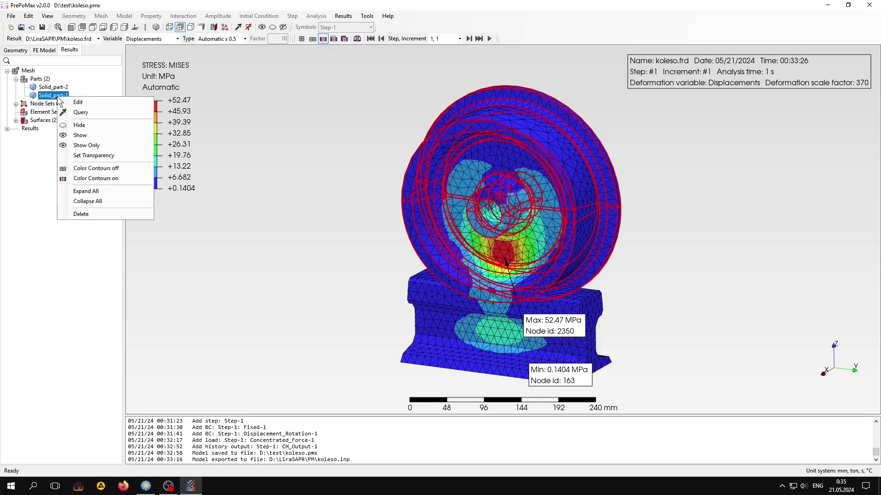
pyautogui.click(91, 156)
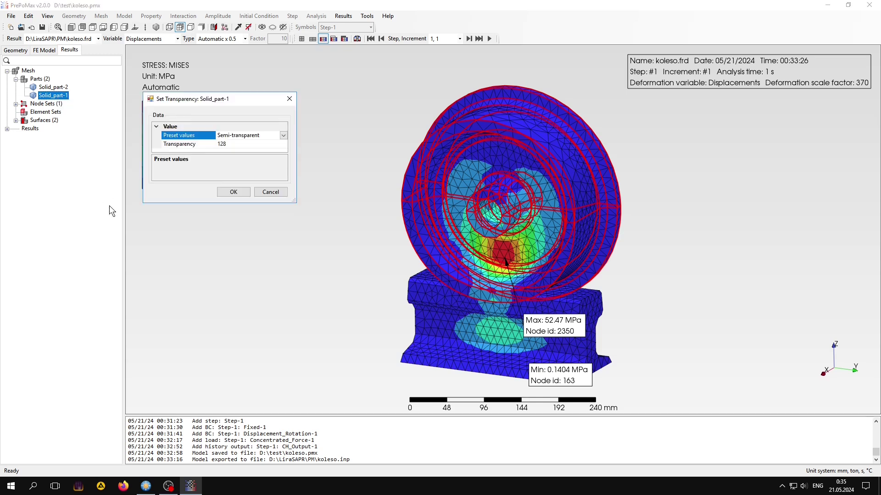
pyautogui.click(218, 145)
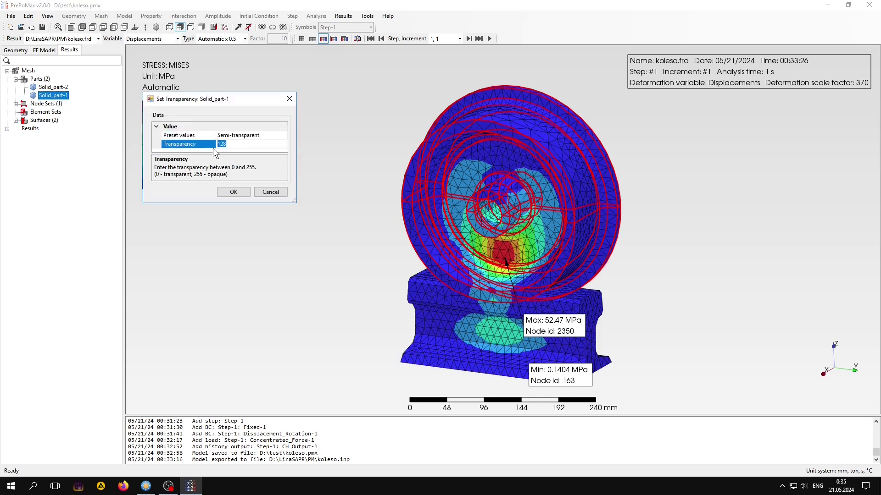
pyautogui.write('60')
pyautogui.click(238, 191)
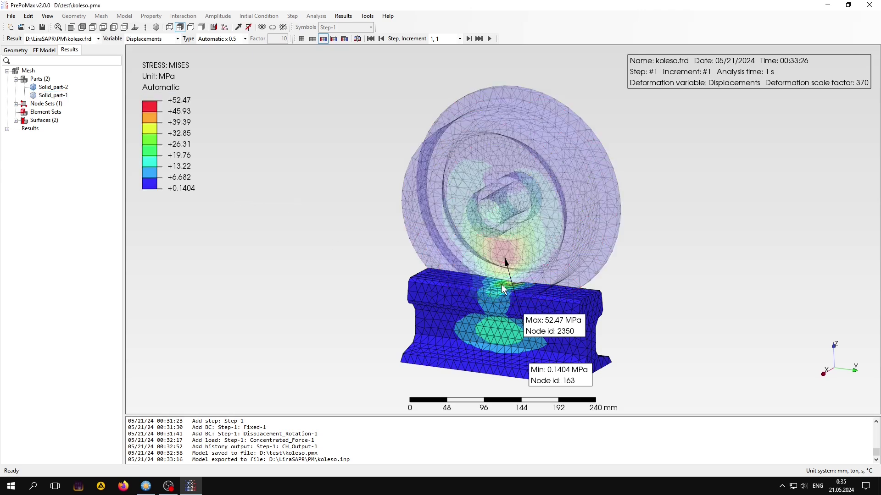
pyautogui.scroll(2, 516, 295)
pyautogui.scroll(2, 516, 295)
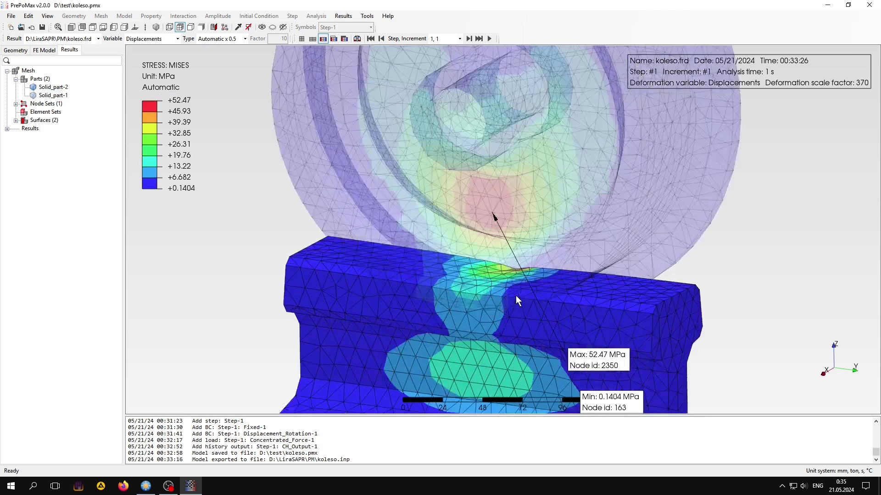
pyautogui.scroll(2, 516, 295)
pyautogui.moveTo(513, 315)
pyautogui.mouseDown(button='middle')
pyautogui.moveTo(411, 329)
pyautogui.moveTo(650, 257)
pyautogui.moveTo(662, 268)
pyautogui.moveTo(627, 274)
pyautogui.moveTo(627, 282)
pyautogui.moveTo(667, 274)
pyautogui.moveTo(649, 312)
pyautogui.moveTo(607, 299)
pyautogui.moveTo(498, 312)
pyautogui.moveTo(527, 334)
pyautogui.moveTo(511, 330)
pyautogui.mouseUp(button='middle')
# Step: Zoom back out and set the wheel's transparency preset back to Opaque
pyautogui.scroll(-1, 510, 327)
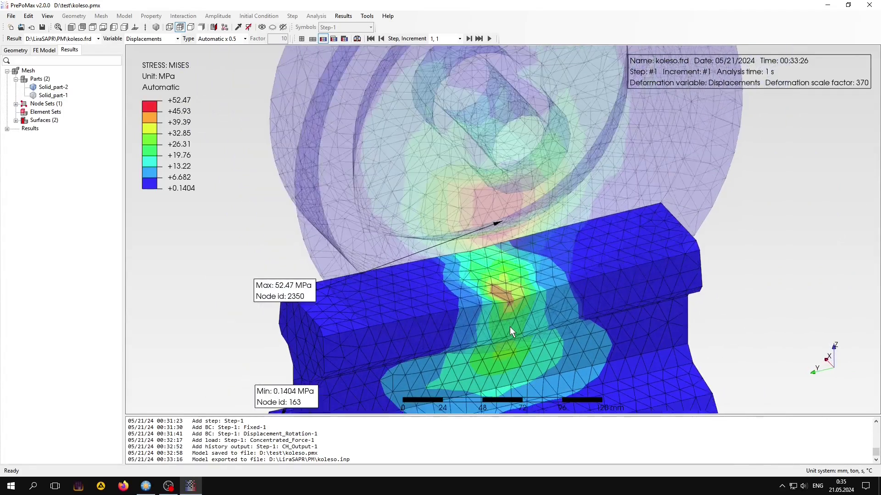
pyautogui.scroll(-2, 510, 326)
pyautogui.scroll(-2, 510, 326)
pyautogui.scroll(-1, 510, 326)
pyautogui.moveTo(506, 310); pyautogui.dragTo(507, 307, button='middle')
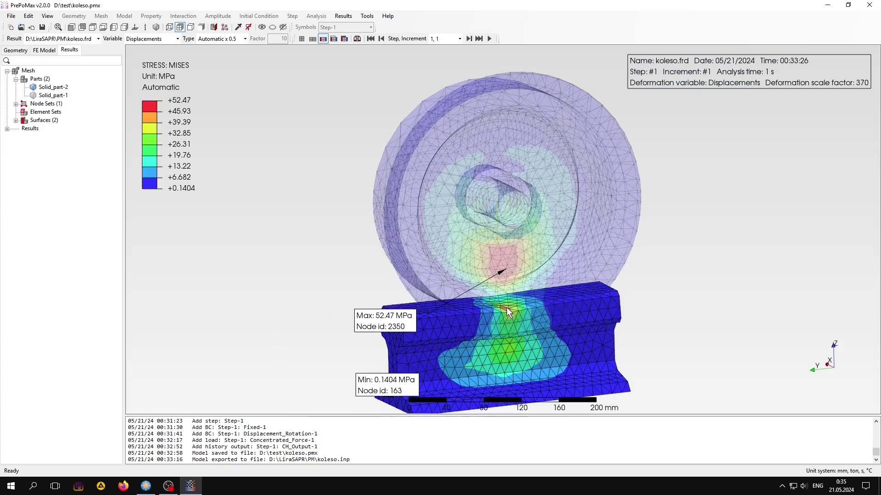
pyautogui.click(44, 96)
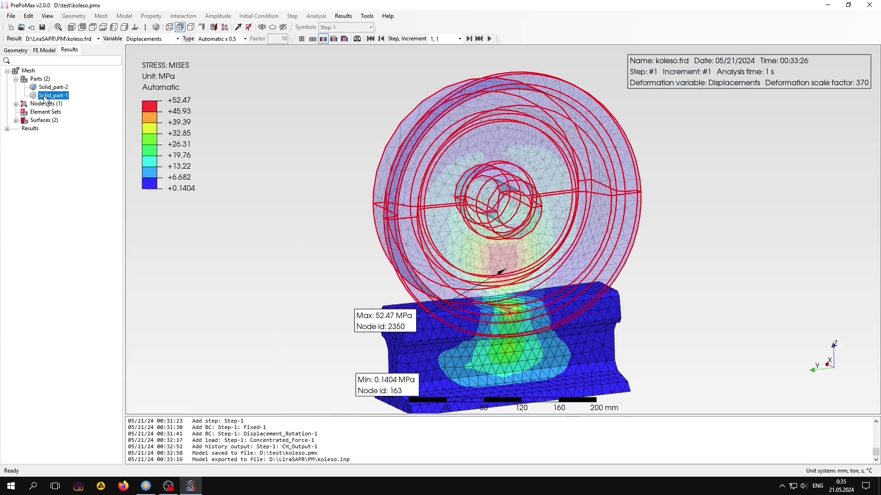
pyautogui.rightClick(44, 96)
pyautogui.click(69, 161)
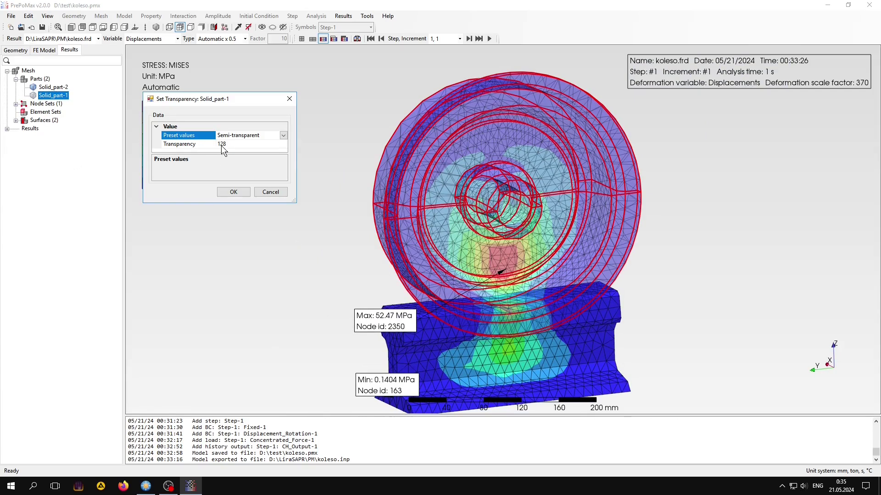
pyautogui.click(283, 136)
pyautogui.click(226, 161)
pyautogui.click(236, 192)
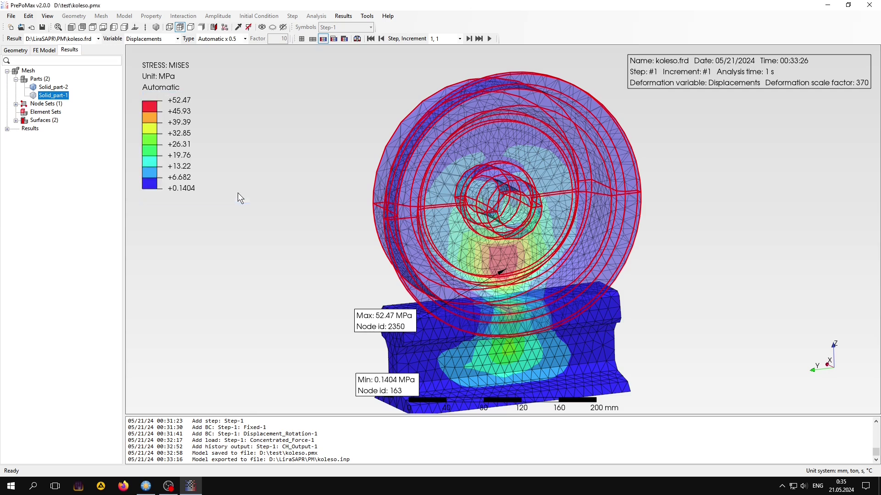
pyautogui.moveTo(290, 308); pyautogui.dragTo(468, 359, button='middle')
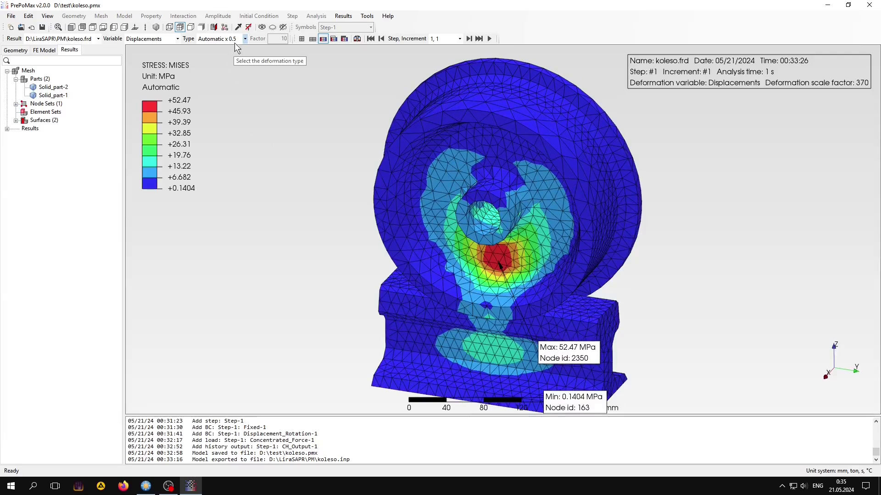
# Step: Show results on the undeformed shape with a section plane of normal X=0, Y=1
pyautogui.click(245, 39)
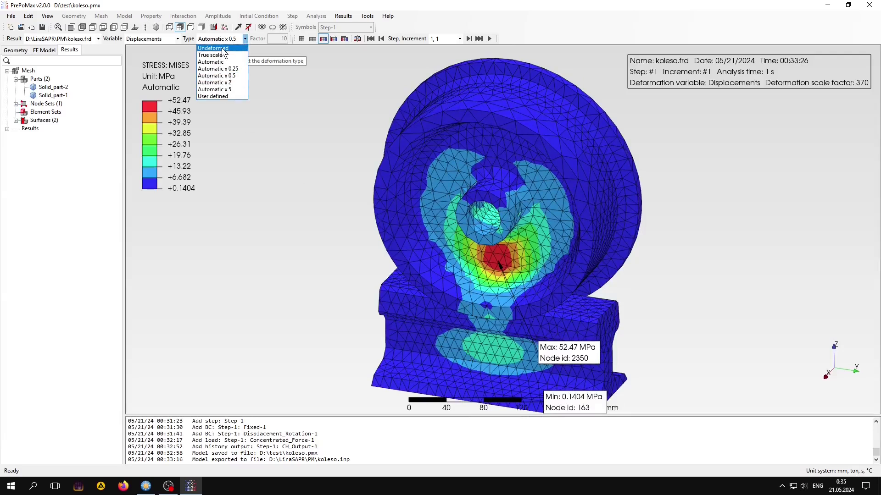
pyautogui.click(224, 48)
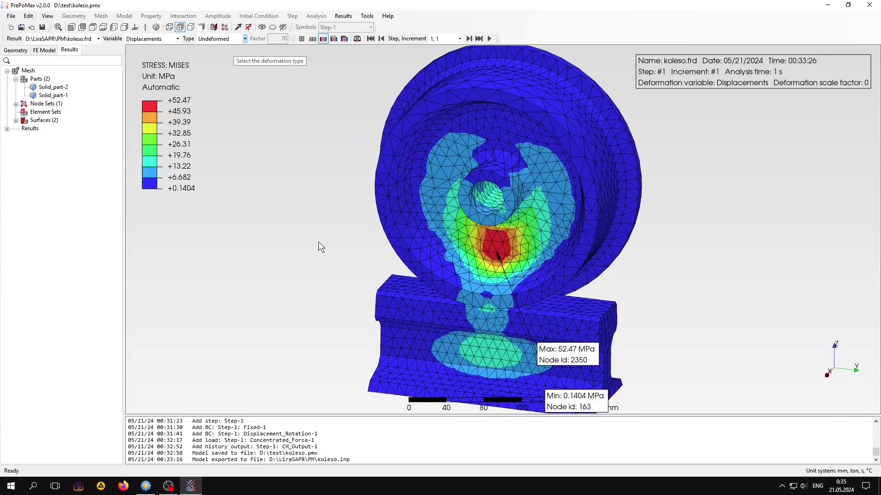
pyautogui.click(214, 27)
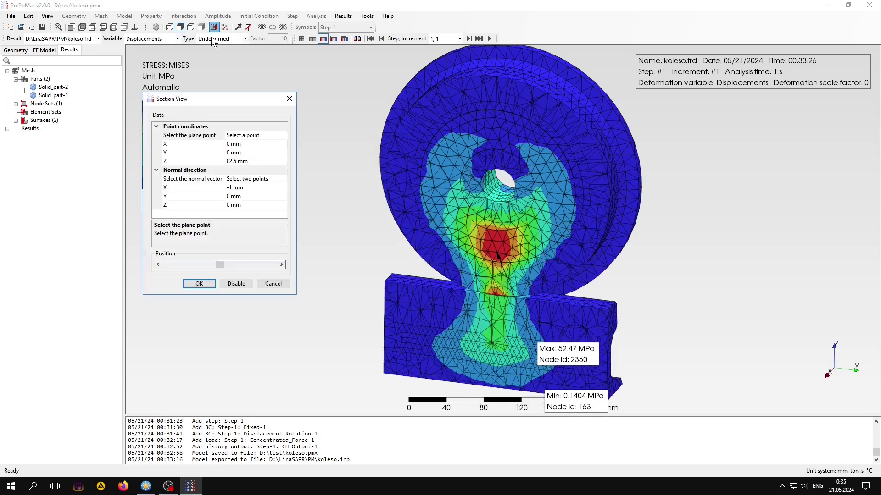
pyautogui.click(250, 188)
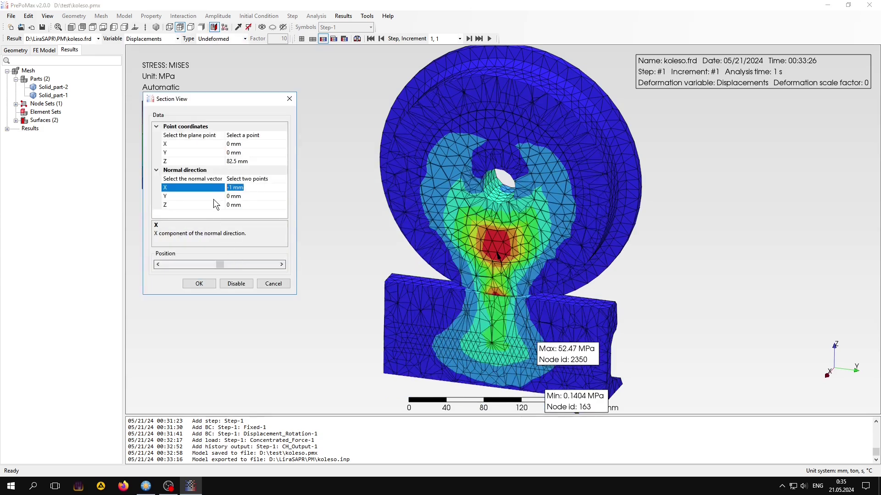
pyautogui.write('0')
pyautogui.press('Return')
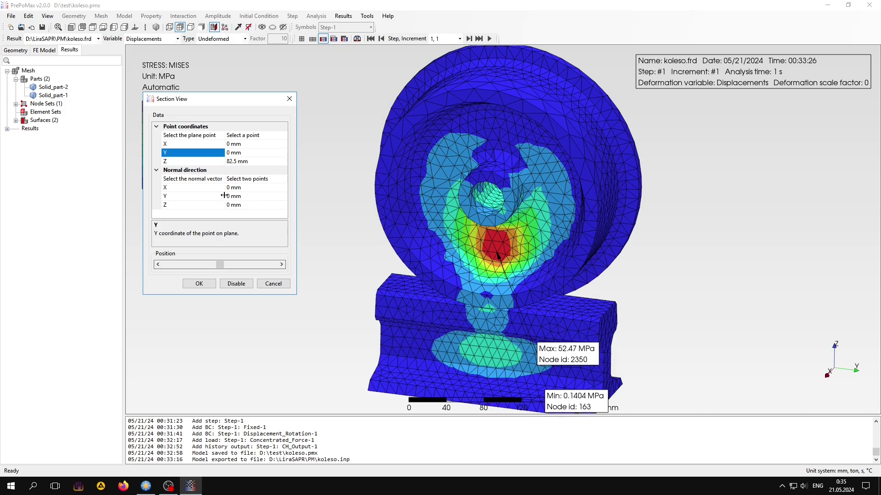
pyautogui.click(230, 196)
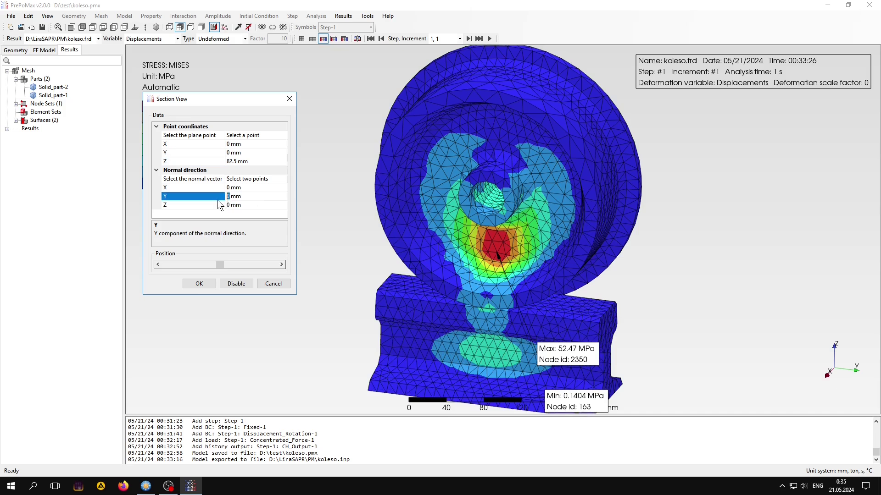
pyautogui.write('1')
pyautogui.write('-')
pyautogui.click(199, 284)
# Step: Orbit and zoom the sectioned model into a close-up of the wheel–rail contact zone
pyautogui.moveTo(293, 339); pyautogui.dragTo(249, 346, button='middle')
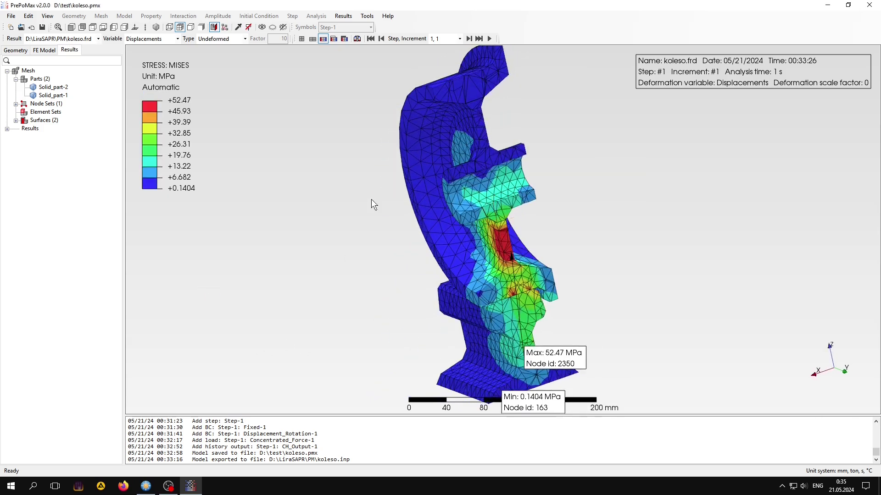
pyautogui.moveTo(371, 202)
pyautogui.mouseDown(button='middle')
pyautogui.moveTo(431, 200)
pyautogui.moveTo(430, 185)
pyautogui.moveTo(397, 184)
pyautogui.moveTo(413, 198)
pyautogui.moveTo(422, 186)
pyautogui.moveTo(458, 252)
pyautogui.mouseUp(button='middle')
pyautogui.scroll(-1, 512, 325)
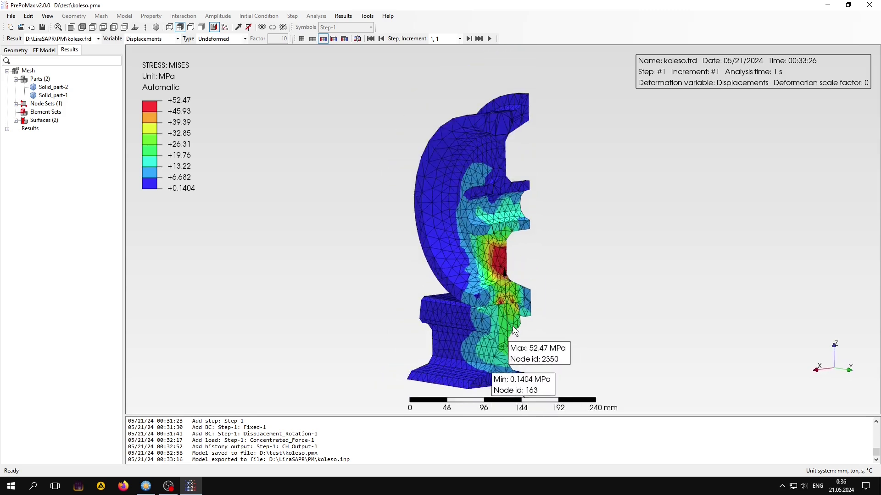
pyautogui.scroll(1, 512, 326)
pyautogui.scroll(3, 512, 315)
pyautogui.scroll(3, 462, 323)
pyautogui.scroll(1, 458, 331)
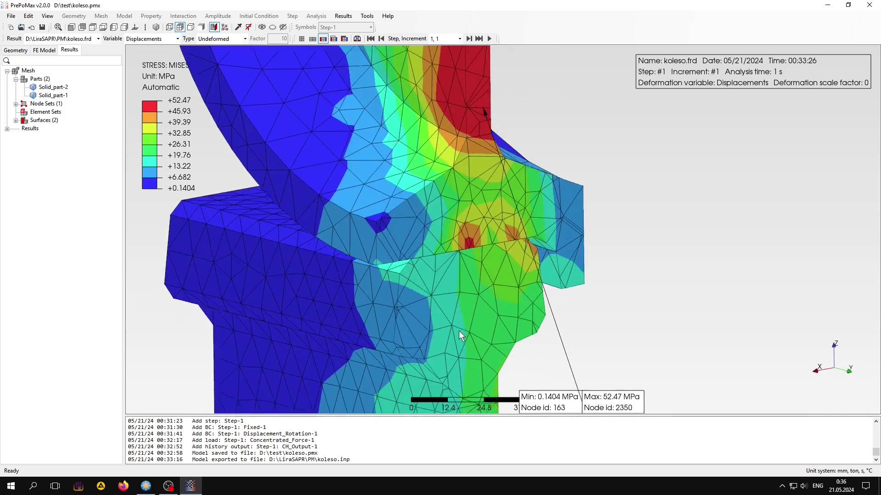
pyautogui.moveTo(459, 333)
pyautogui.mouseDown(button='middle')
pyautogui.moveTo(406, 325)
pyautogui.moveTo(553, 199)
pyautogui.moveTo(612, 189)
pyautogui.moveTo(631, 199)
pyautogui.mouseUp(button='middle')
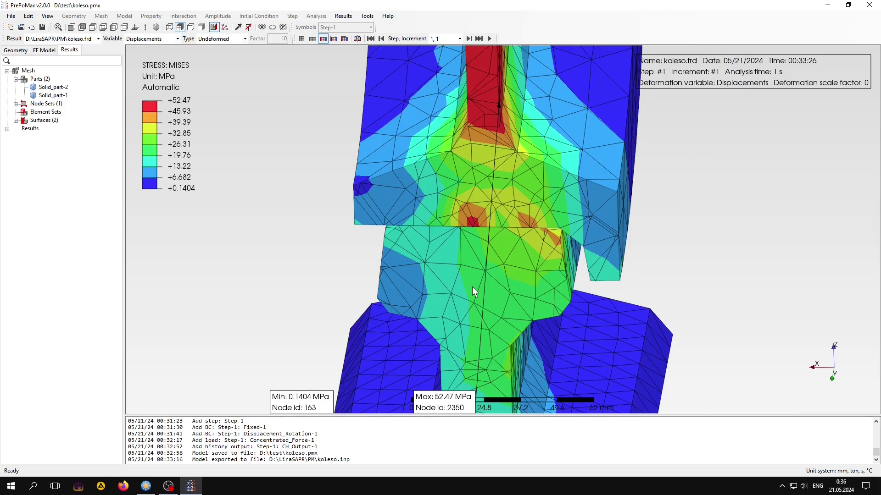
pyautogui.moveTo(468, 304); pyautogui.dragTo(411, 340, button='middle')
pyautogui.moveTo(418, 200)
pyautogui.mouseDown(button='middle')
pyautogui.moveTo(384, 189)
pyautogui.moveTo(396, 207)
pyautogui.moveTo(408, 205)
pyautogui.moveTo(405, 198)
pyautogui.mouseUp(button='middle')
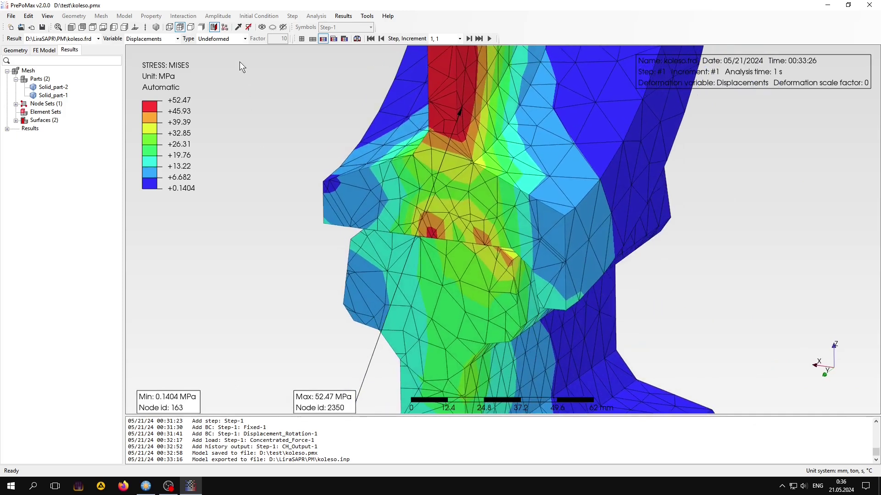
pyautogui.click(245, 39)
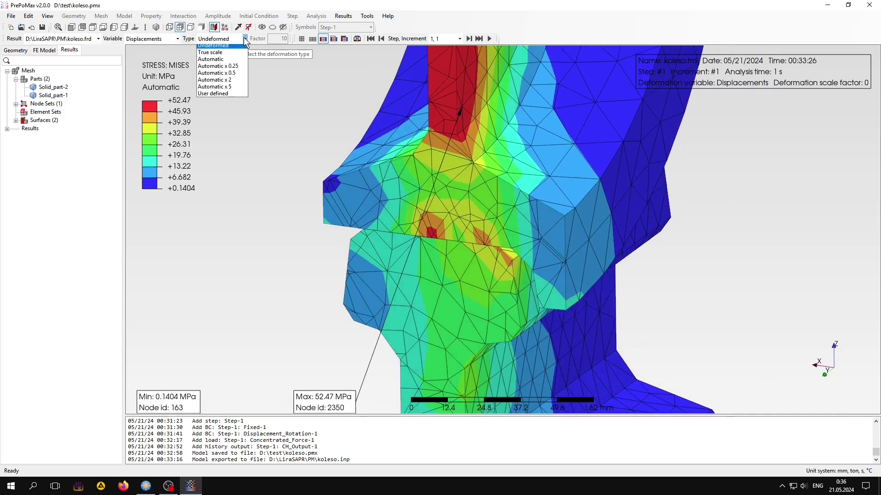
# Step: Set deformation to Automatic x 0.25 and open the Mises animation with its full settings
pyautogui.click(232, 68)
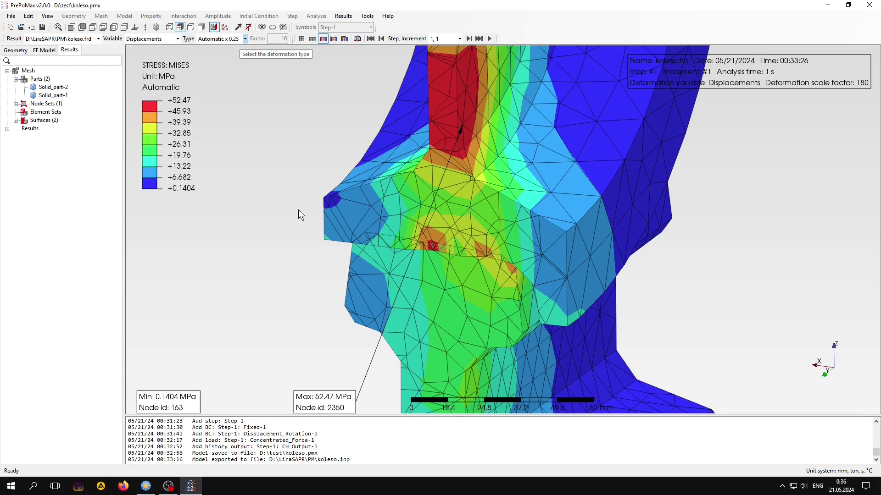
pyautogui.click(490, 39)
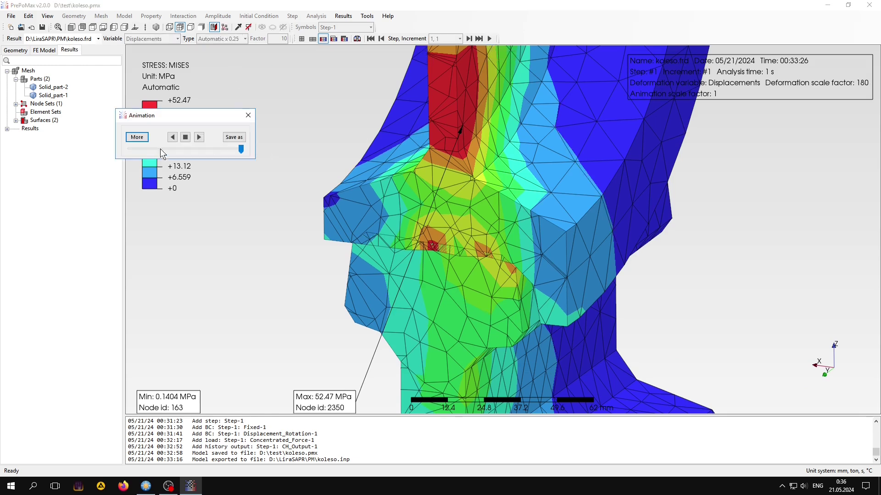
pyautogui.click(137, 137)
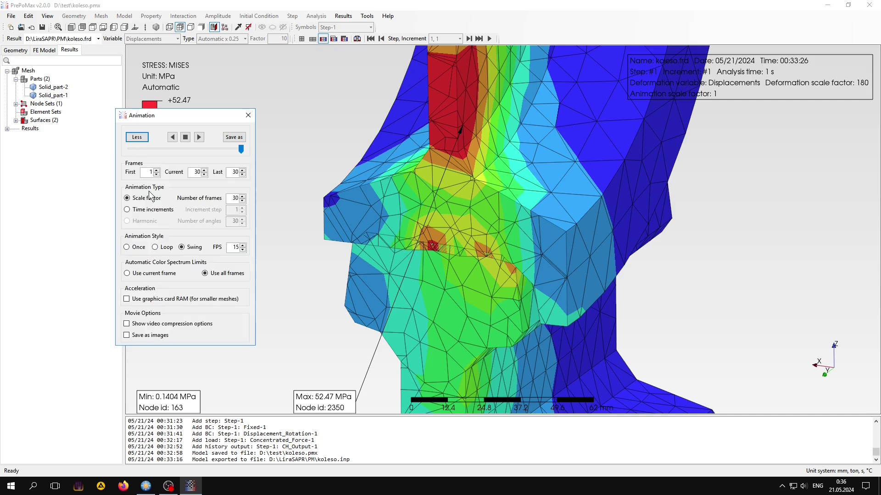
pyautogui.click(241, 203)
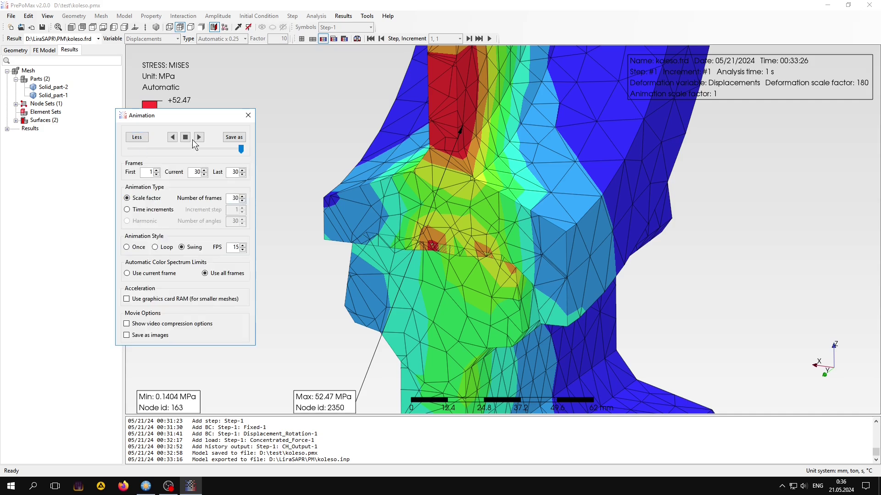